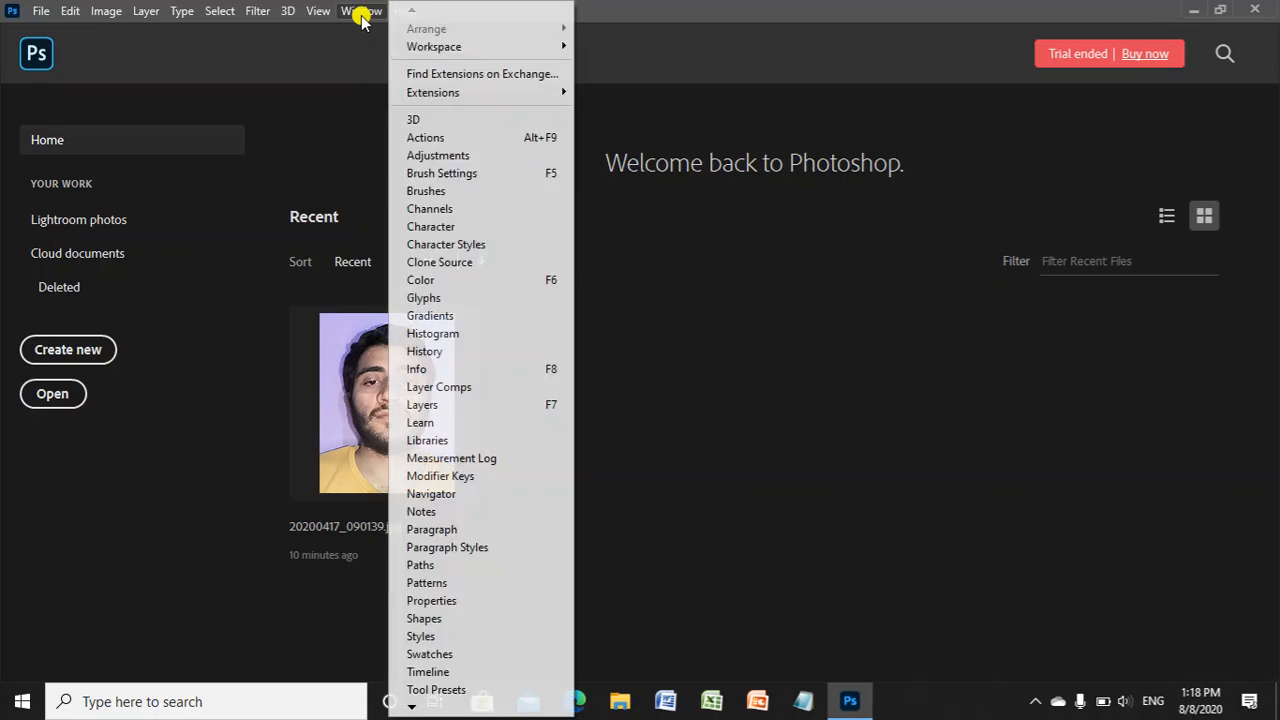
Switch to the Essentials workspace and open the photo 20200417_090139 from the Pictures folder.
mouse_move(450, 50)
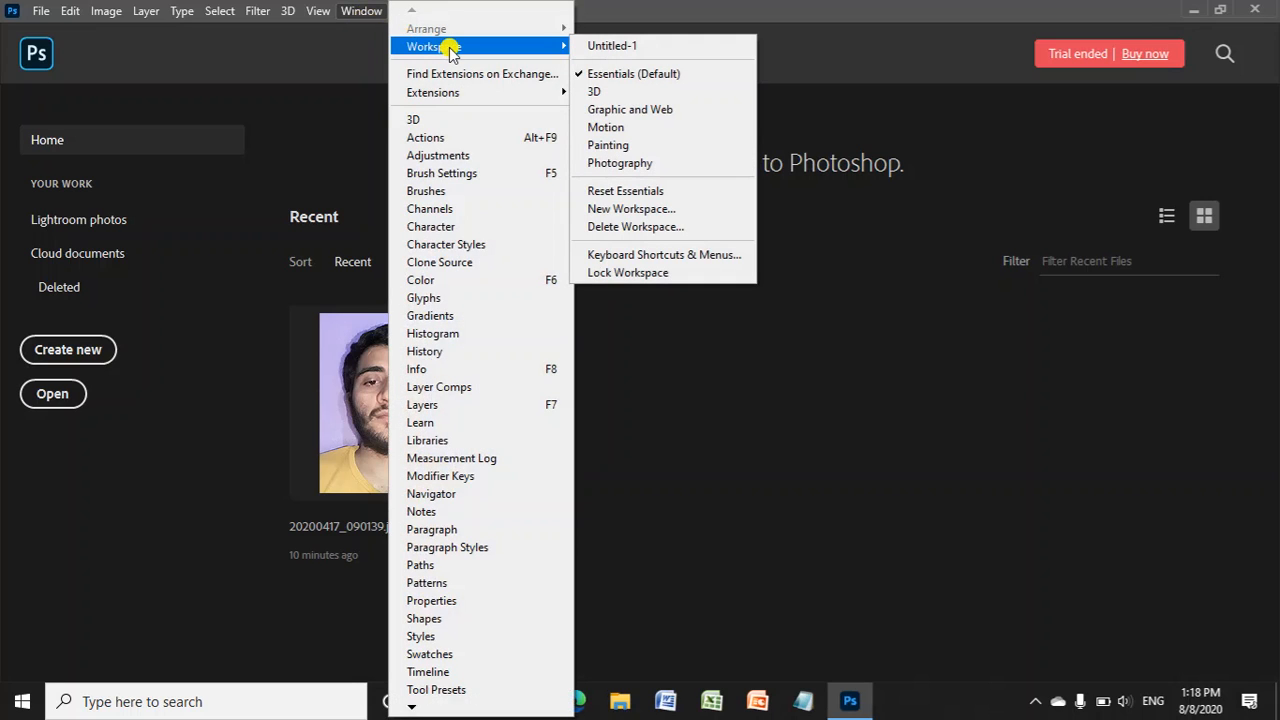
click(629, 76)
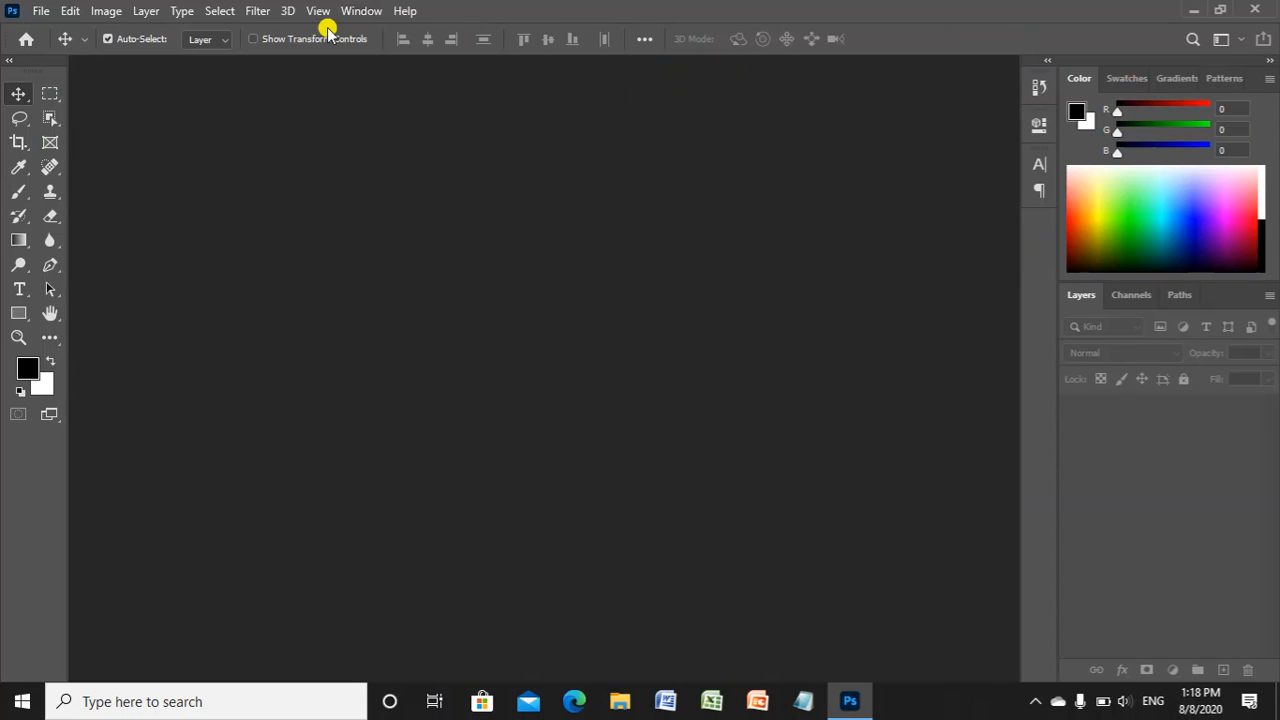
click(40, 12)
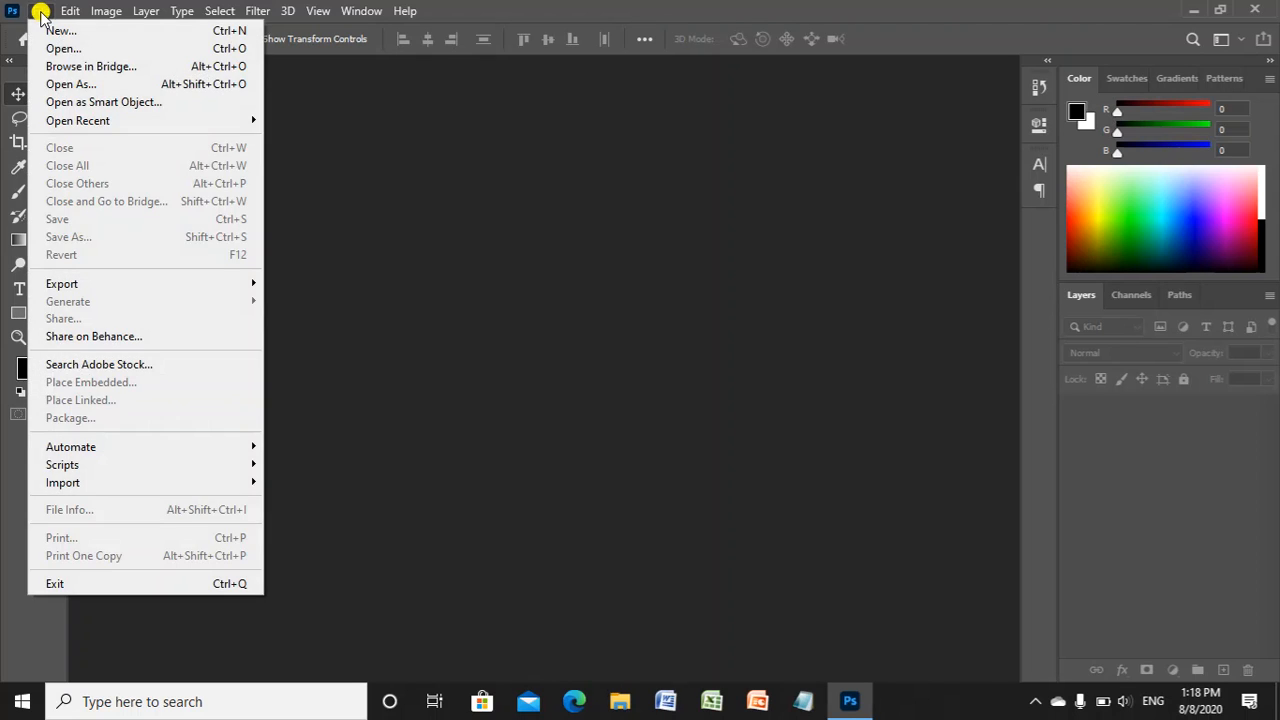
click(80, 50)
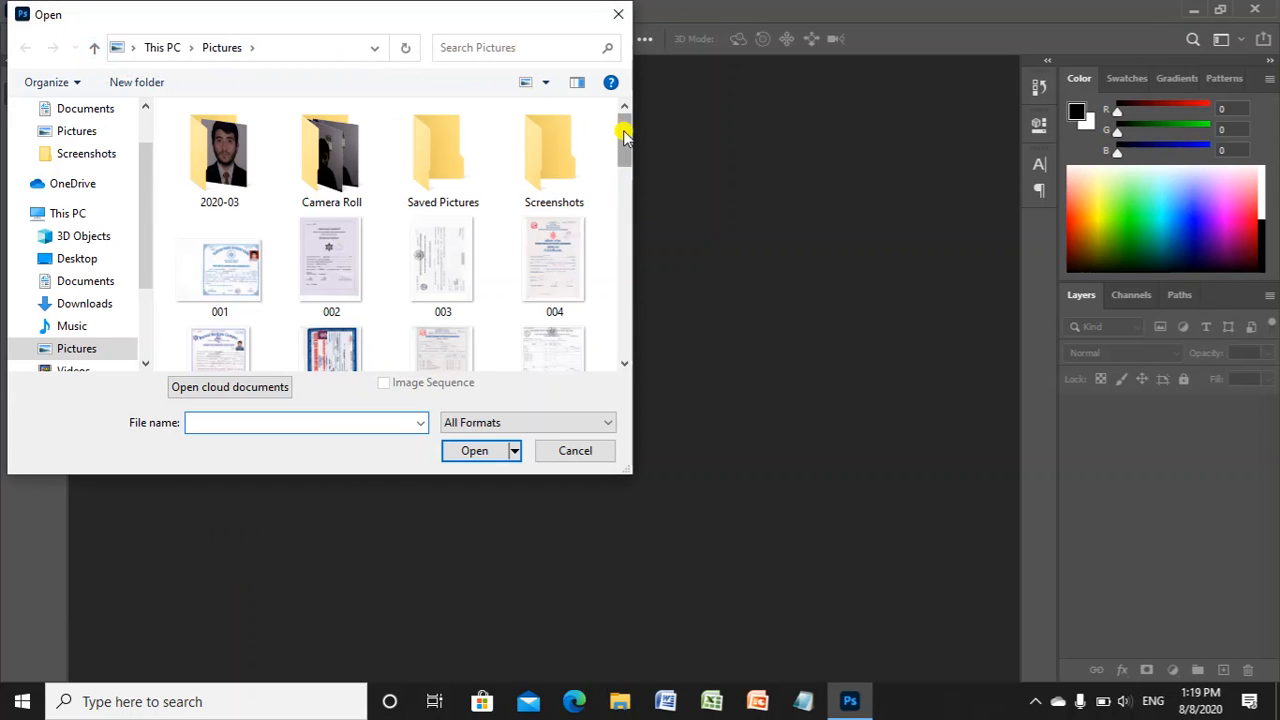
drag(623, 135, 623, 182)
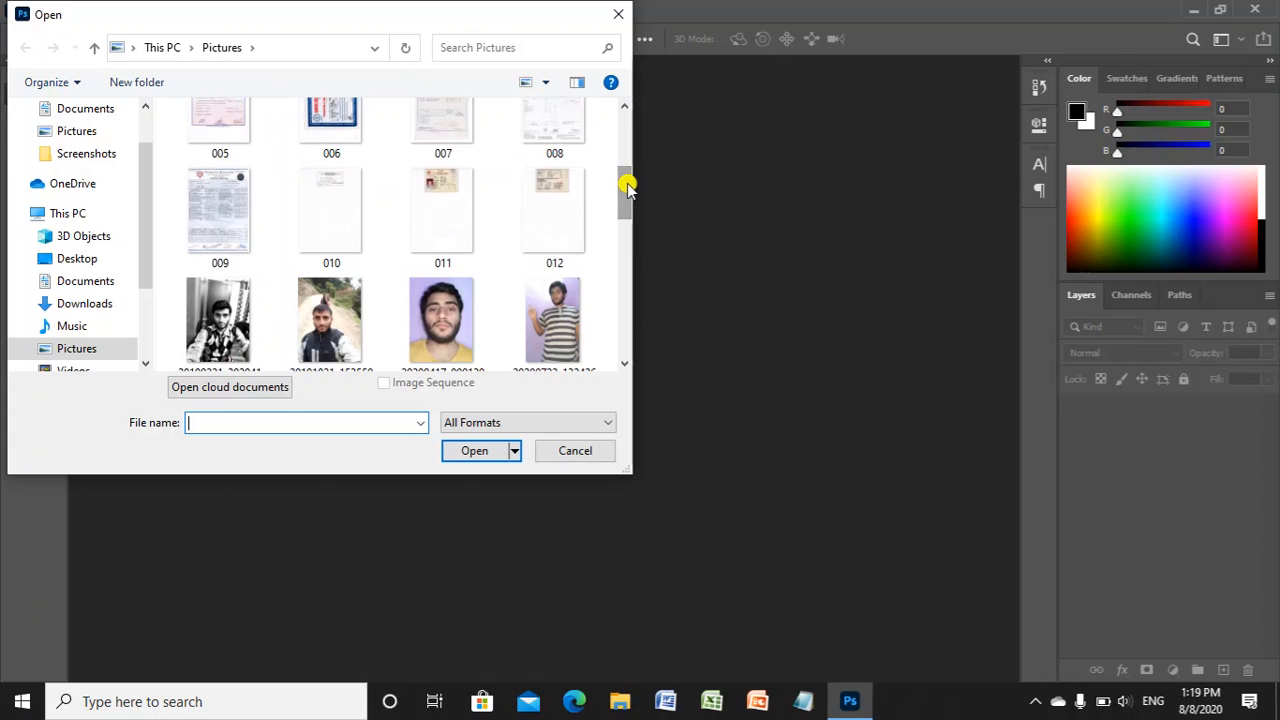
click(445, 310)
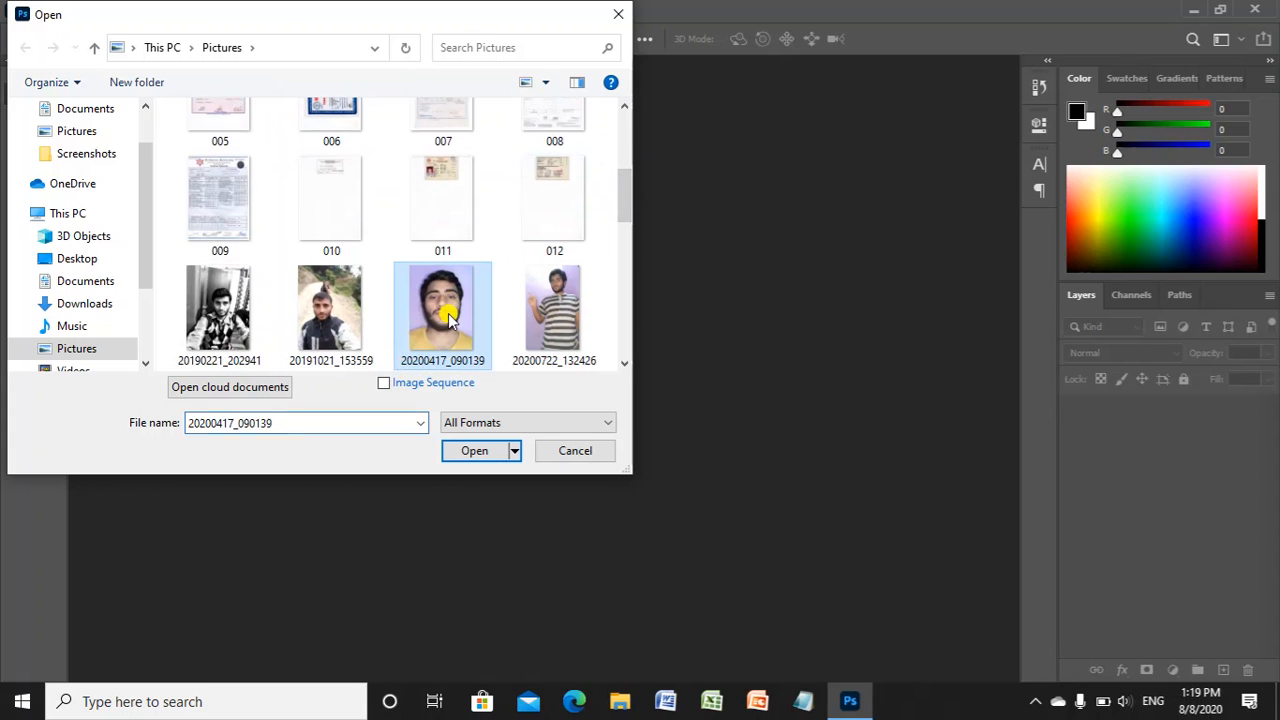
click(476, 450)
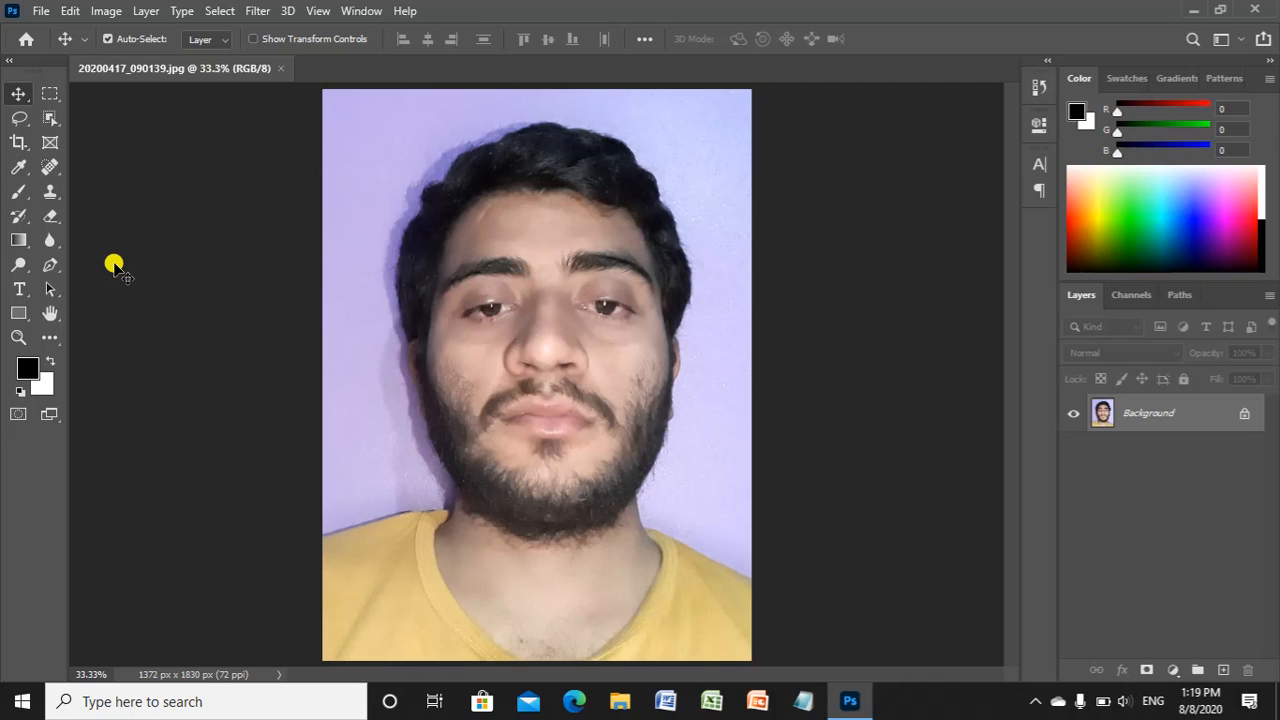
Crop the photo to 1.5 in by 2 in at 200 px/in, trimming it slightly on all sides.
click(17, 144)
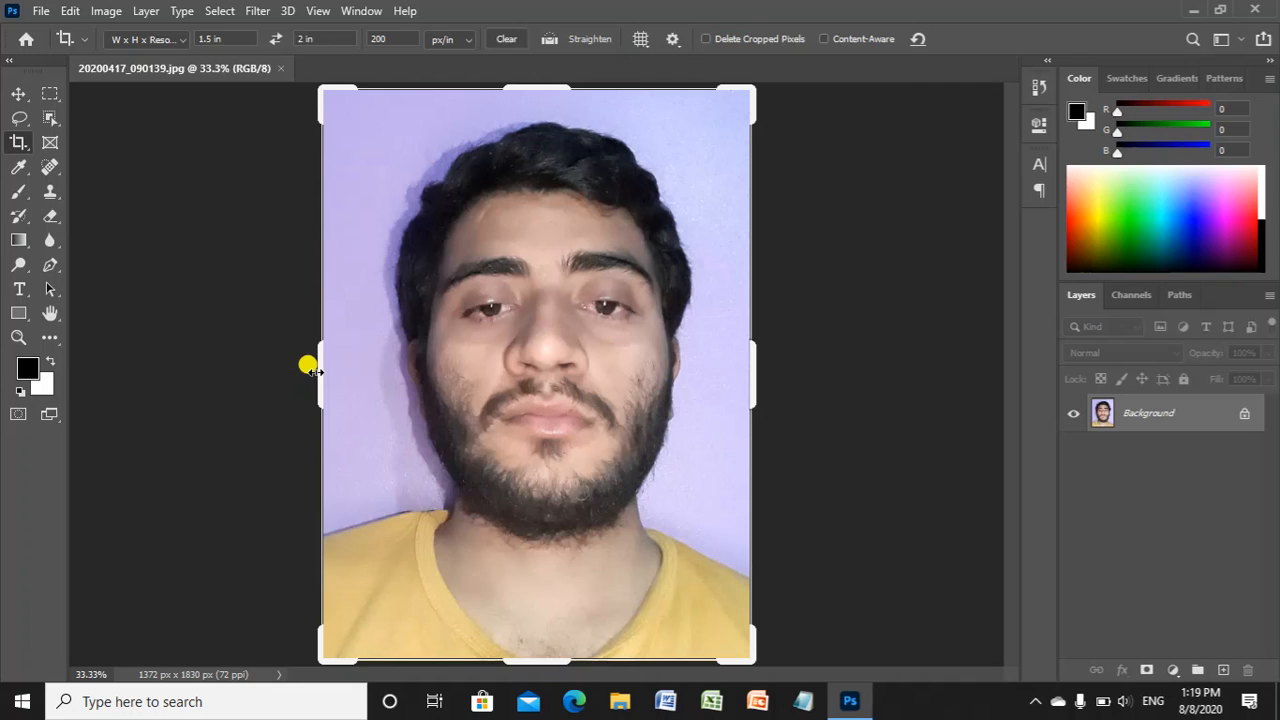
drag(310, 368, 318, 368)
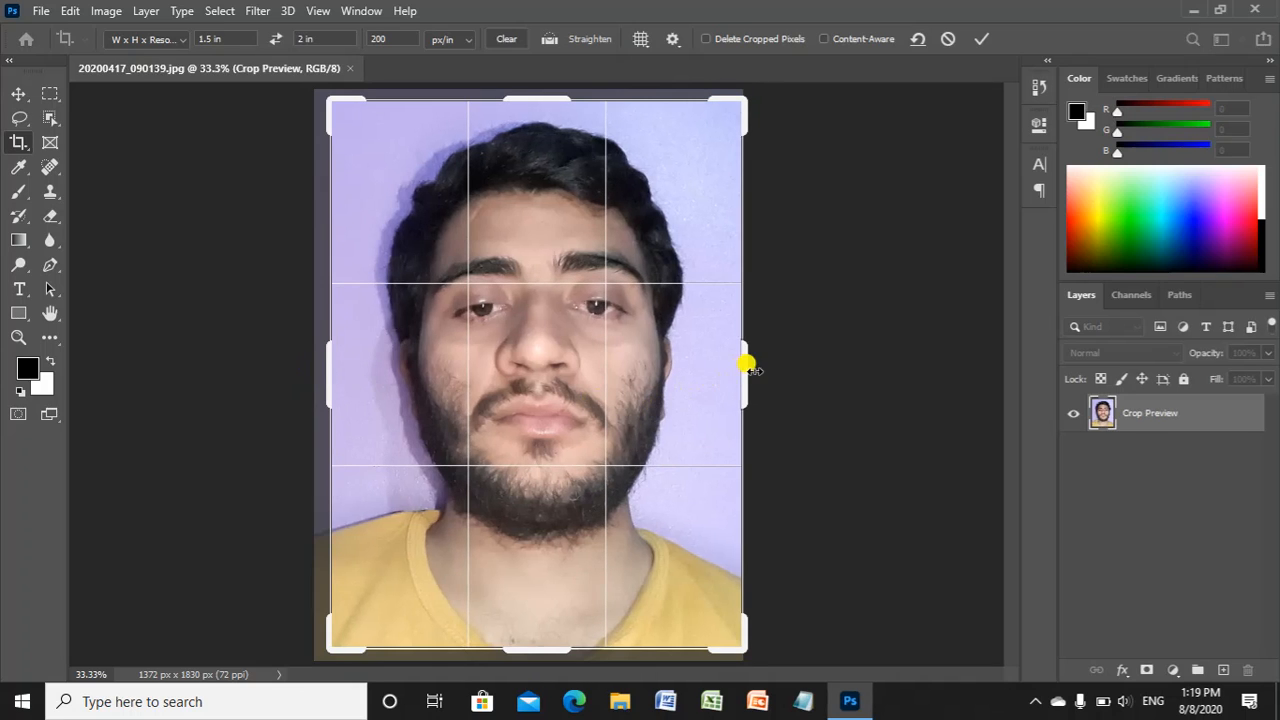
drag(742, 374, 735, 375)
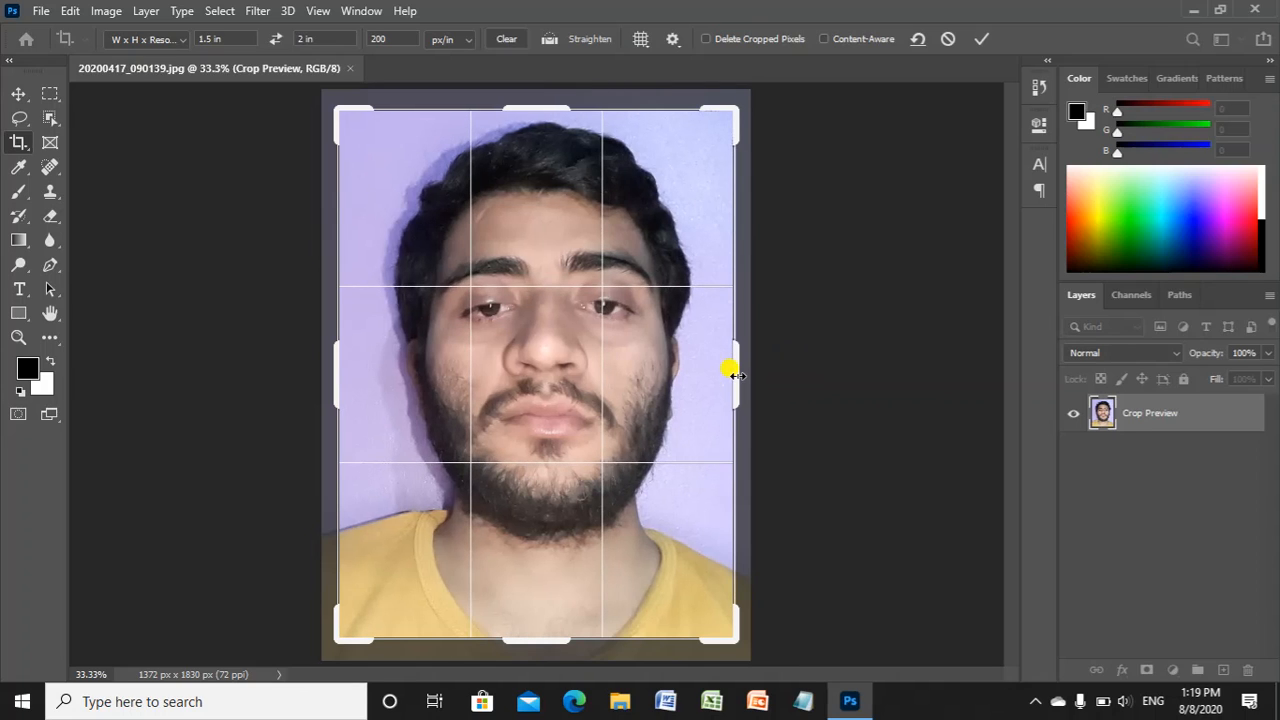
click(986, 40)
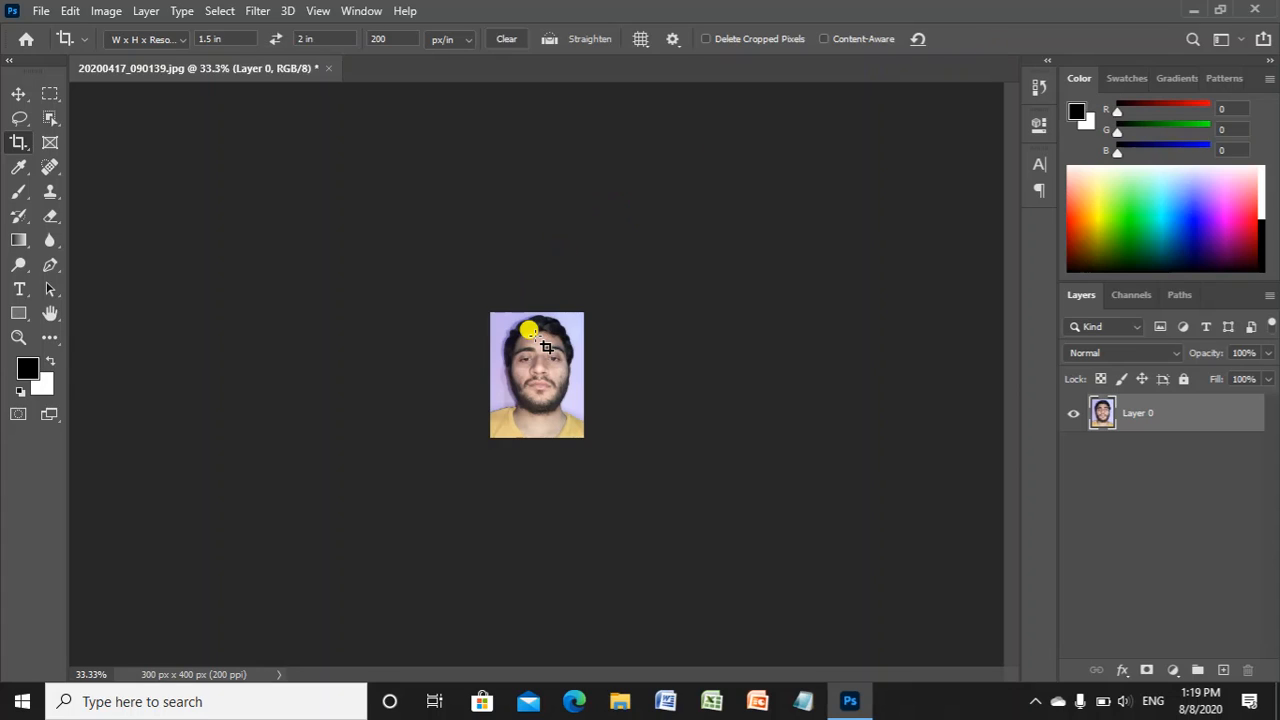
Apply a 10 px black stroke to the photo layer, located outside, at 100% opacity.
click(67, 12)
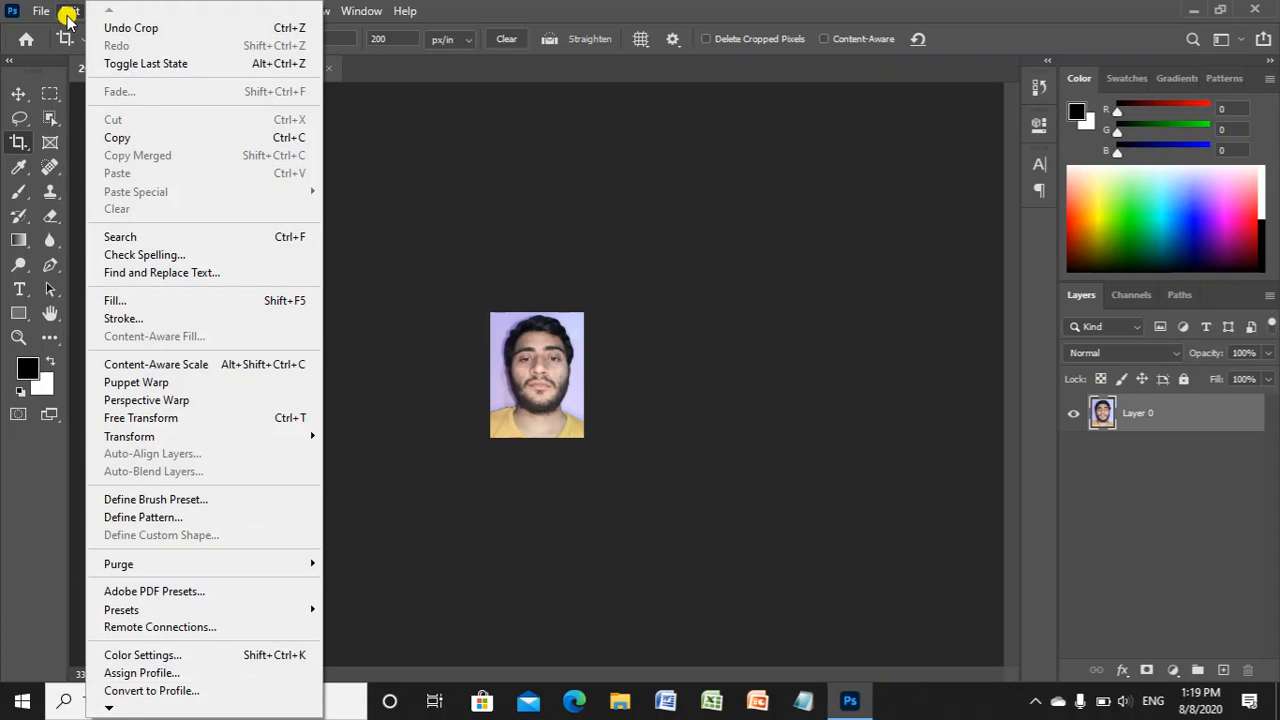
click(137, 318)
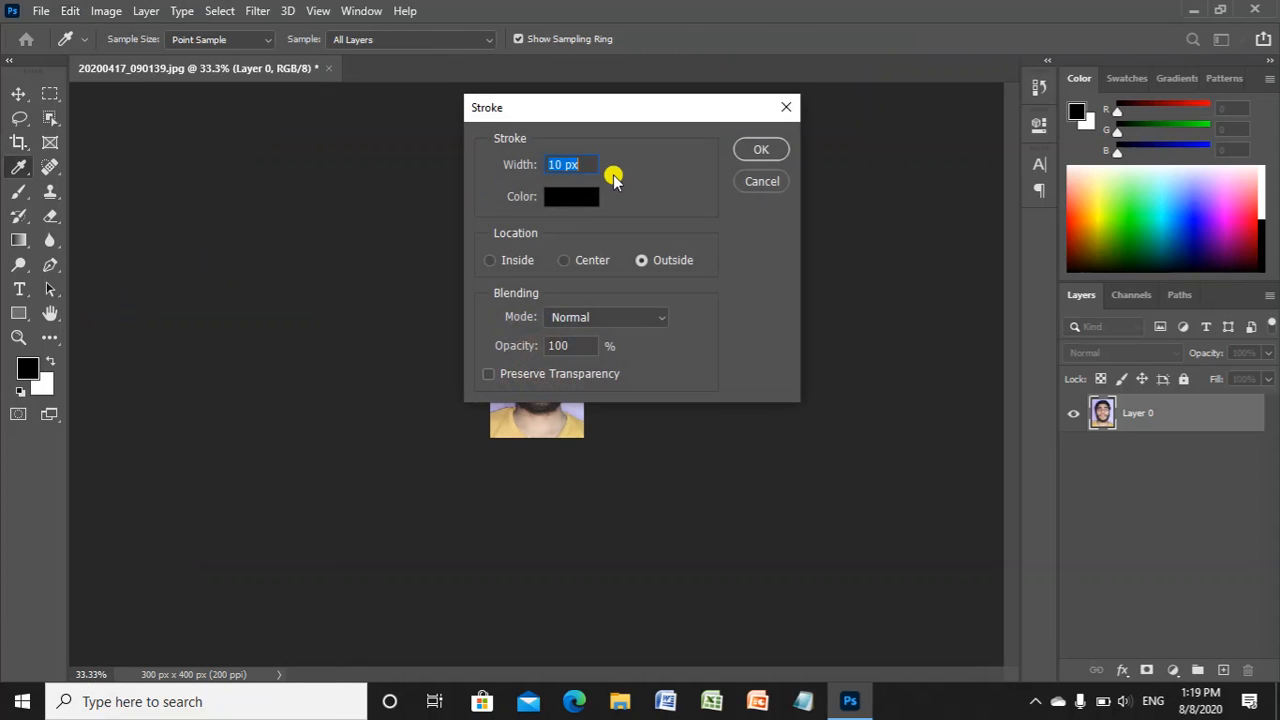
click(757, 150)
key(c)
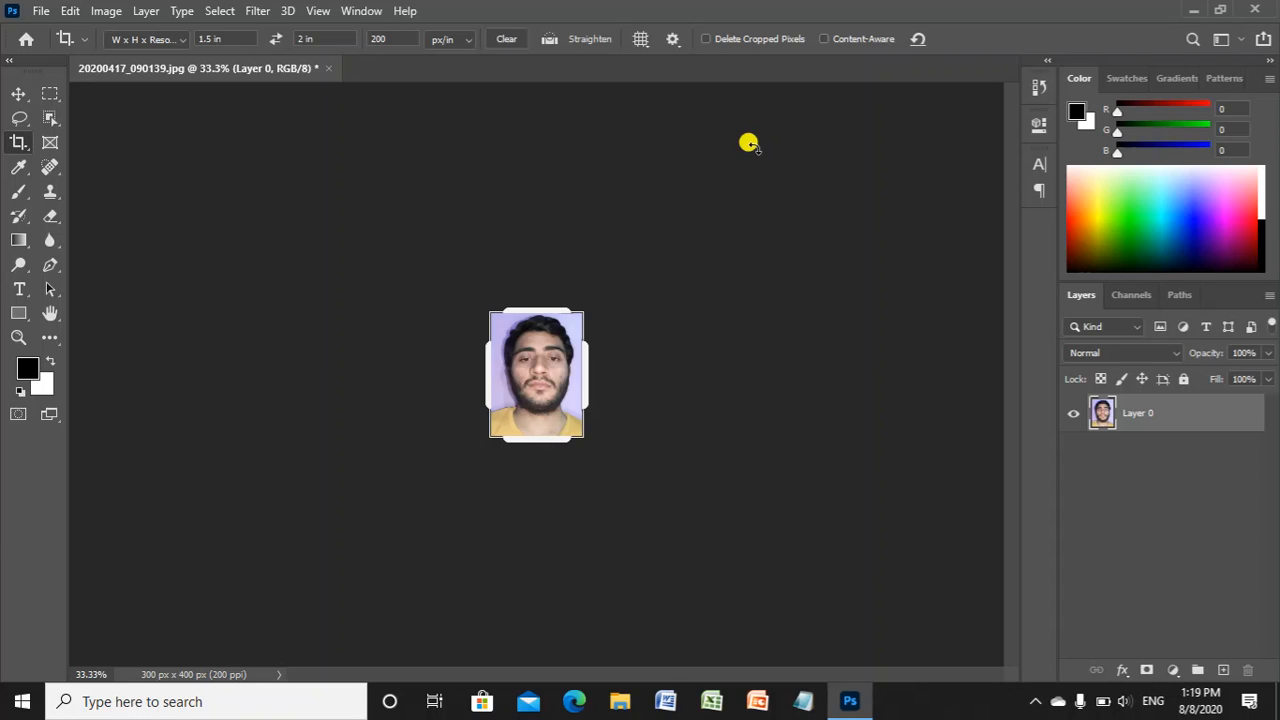
Free Transform the photo layer to 87.04% width and 83.80% height, centred with an empty margin around it.
key(ctrl+t)
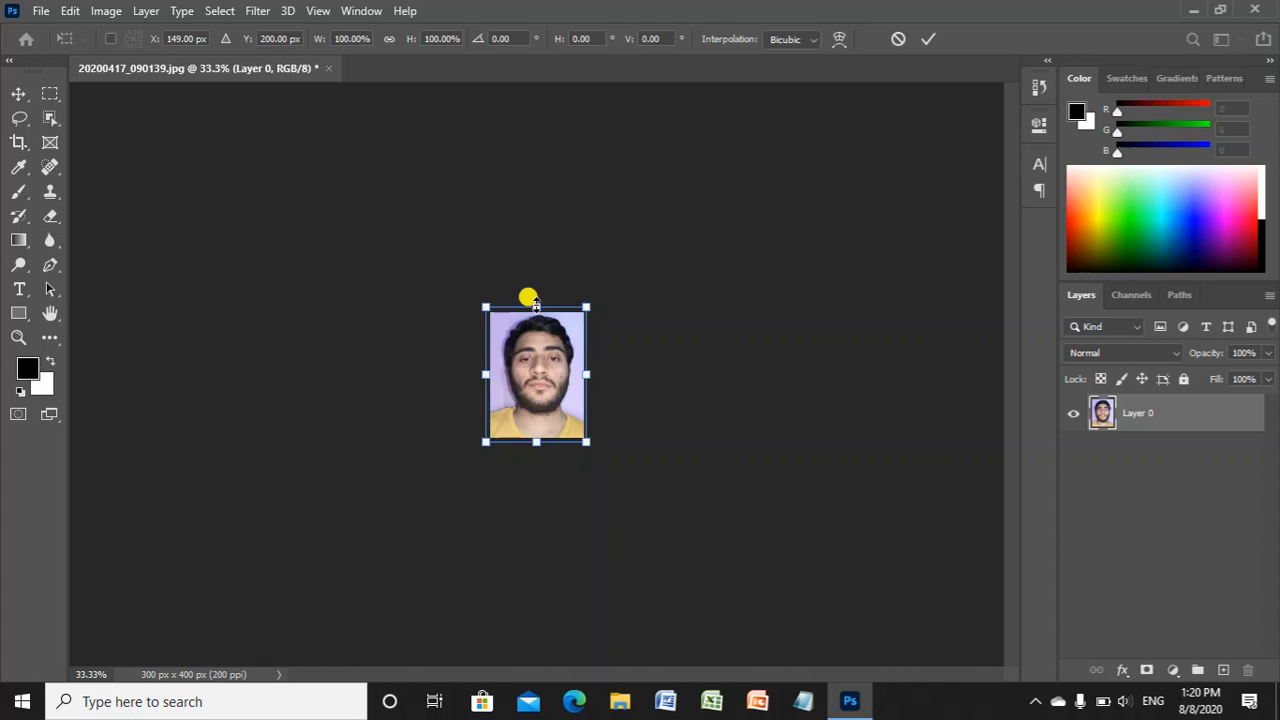
drag(536, 305, 536, 312)
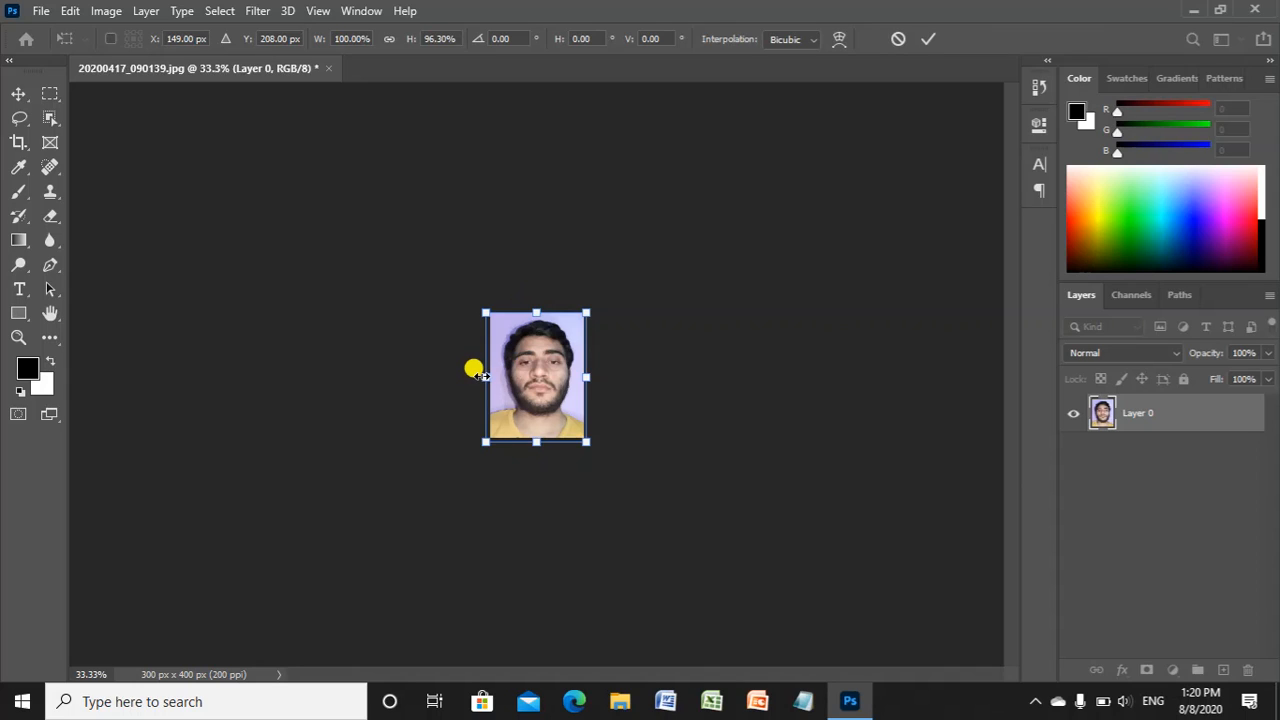
drag(484, 376, 497, 376)
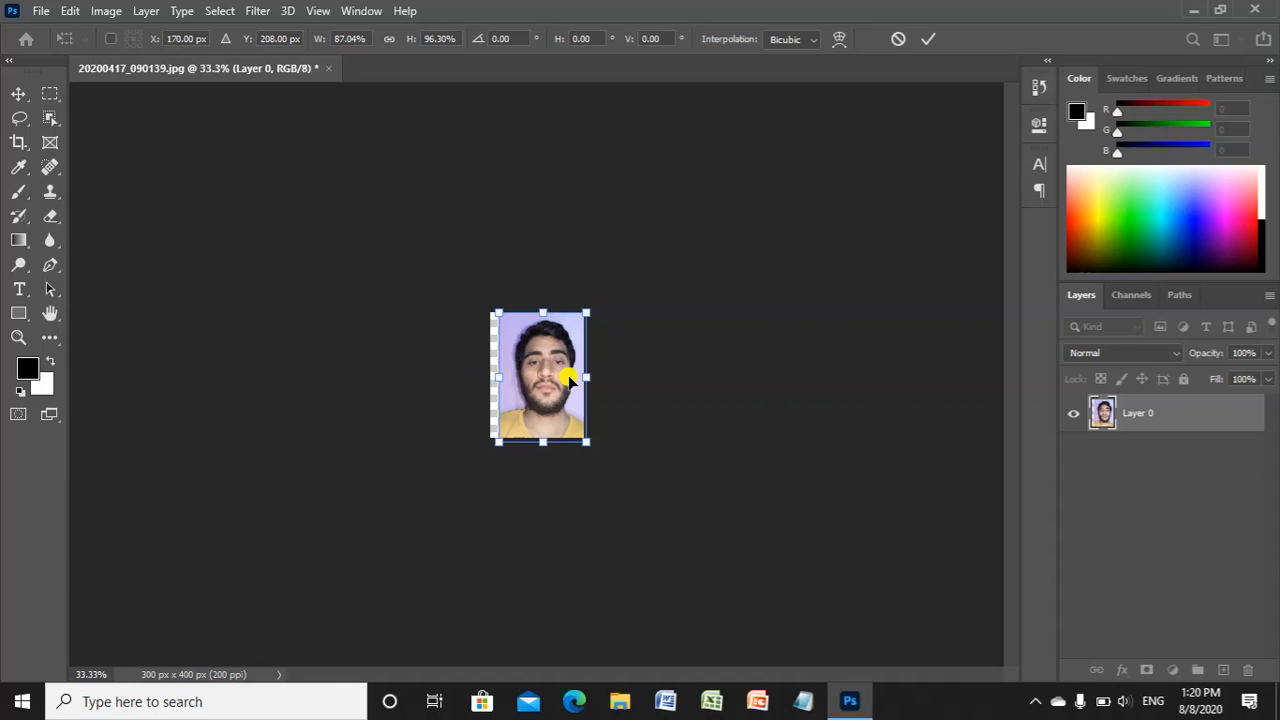
drag(542, 312, 539, 342)
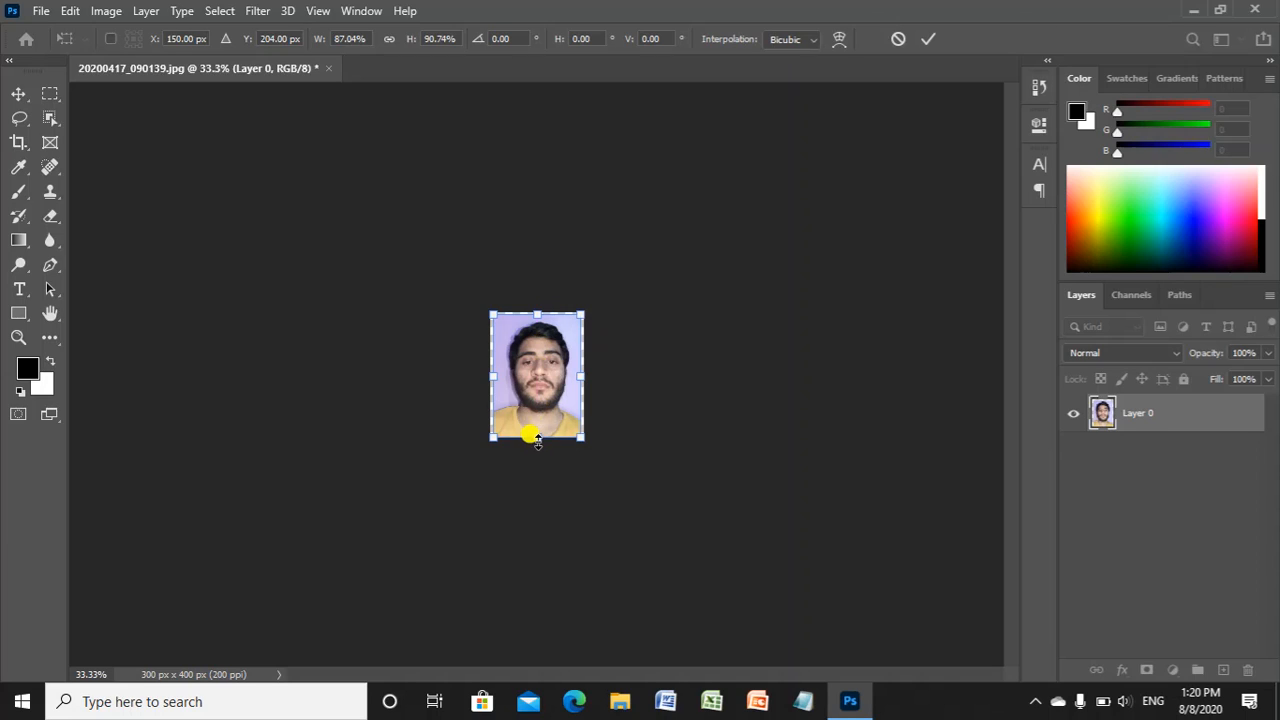
drag(537, 436, 535, 405)
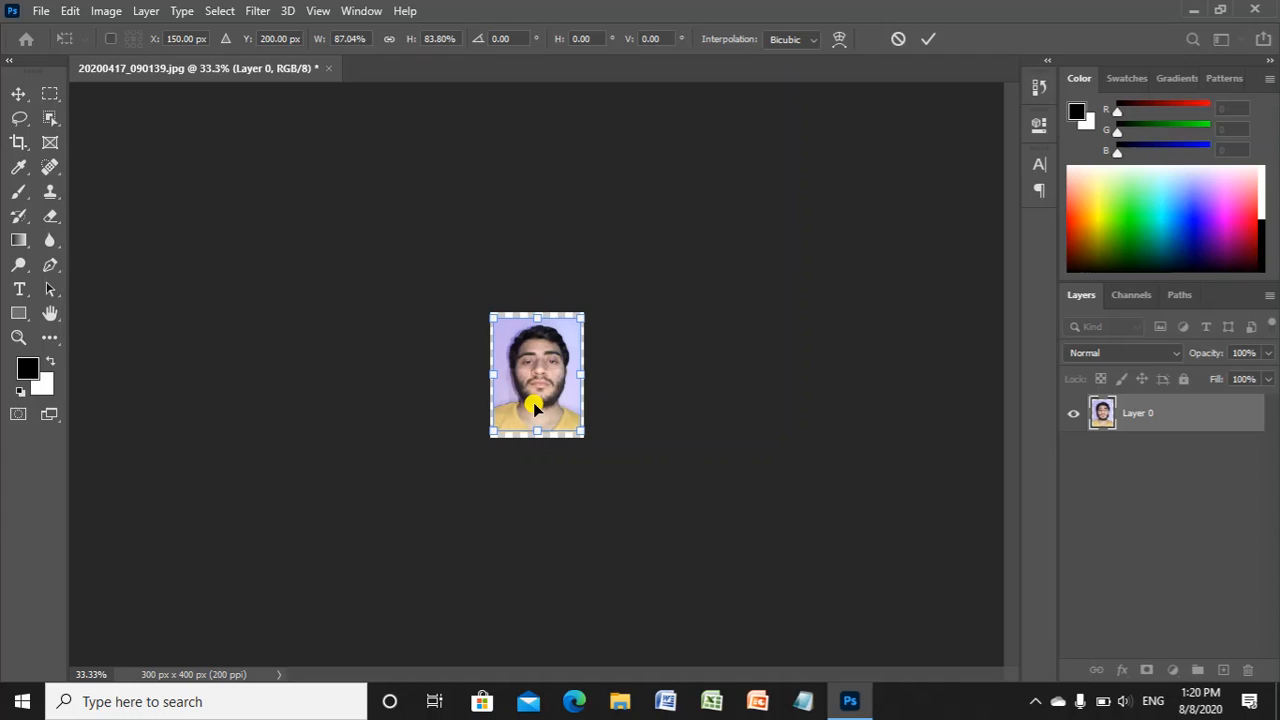
click(925, 39)
key(c)
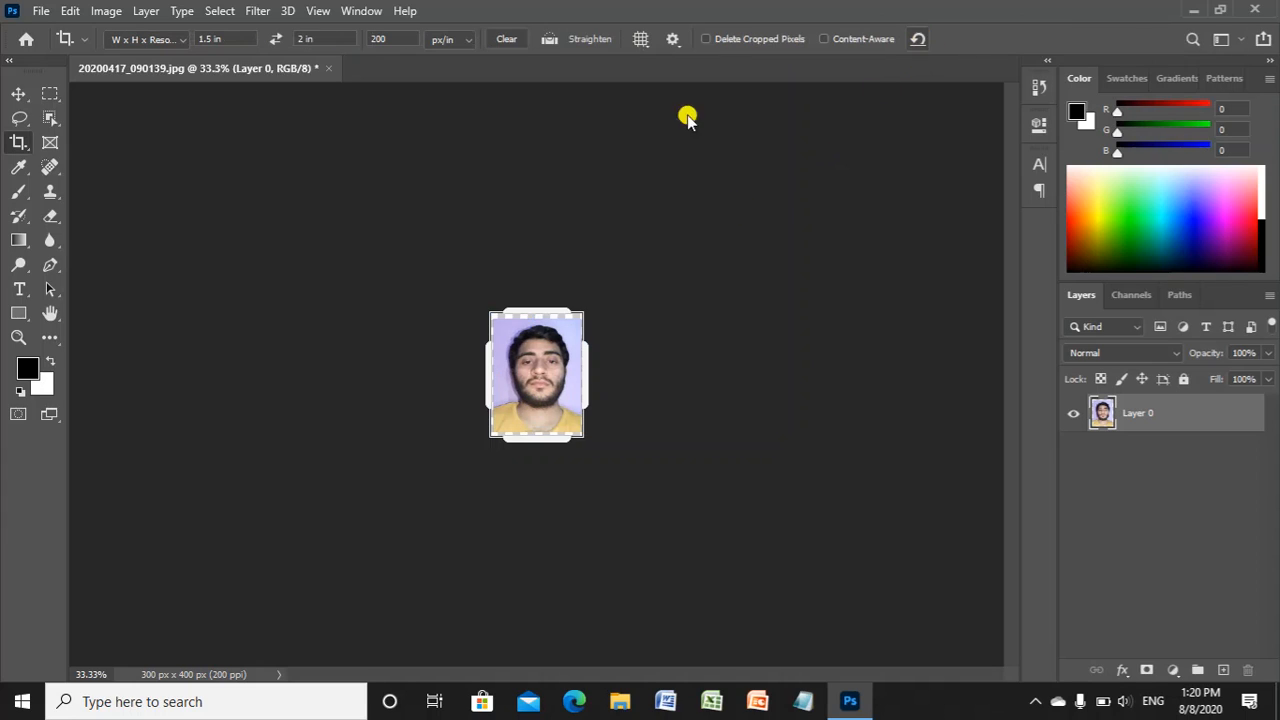
Define the photo with its margin as a pattern named abcd.
click(44, 12)
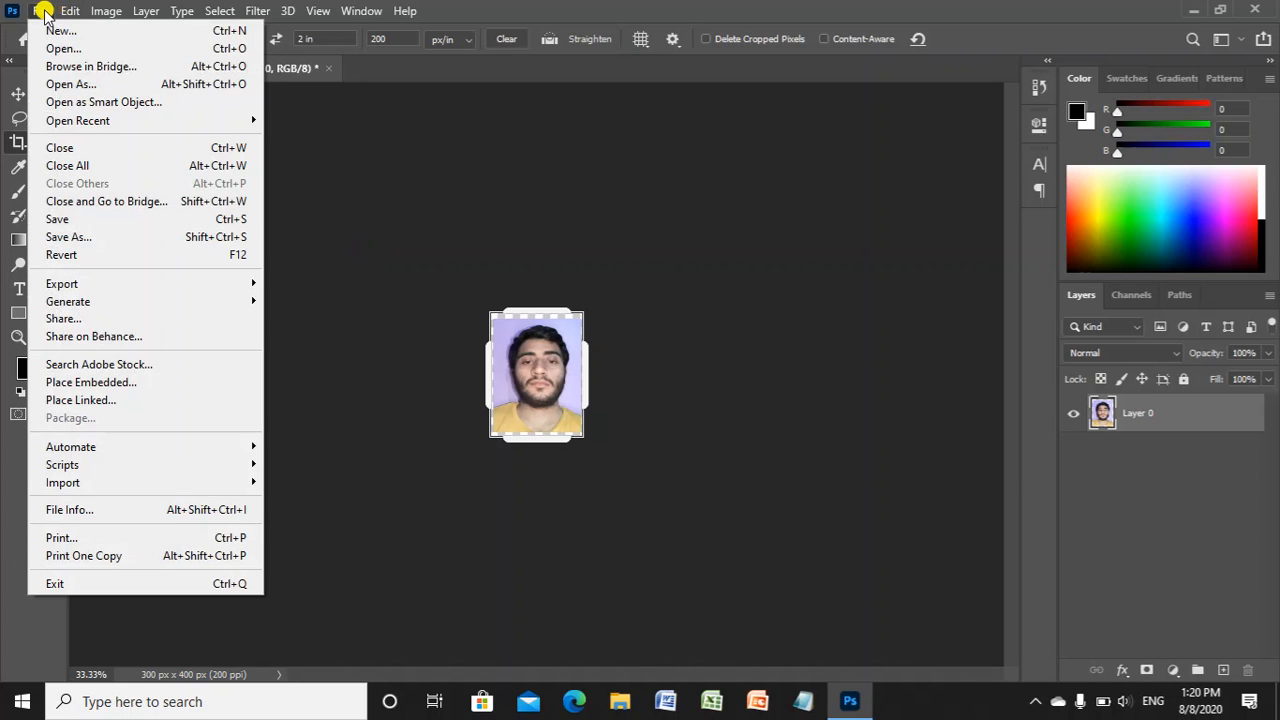
mouse_move(70, 11)
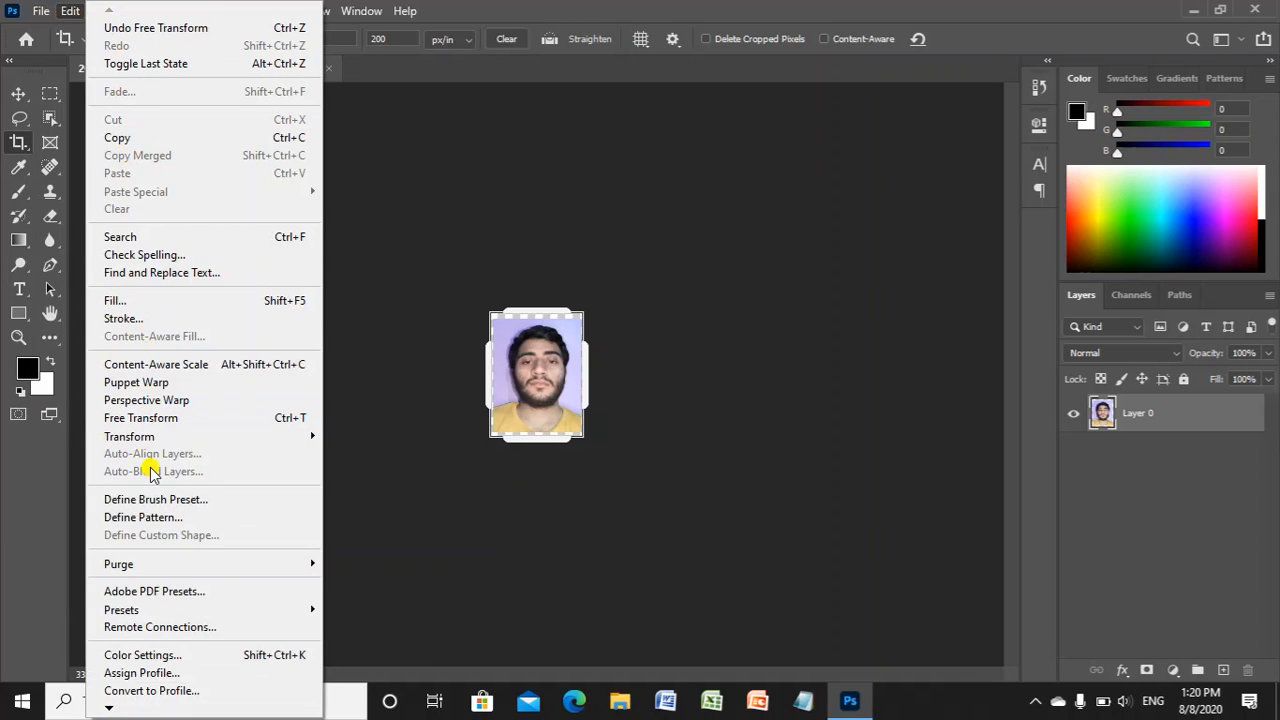
click(148, 518)
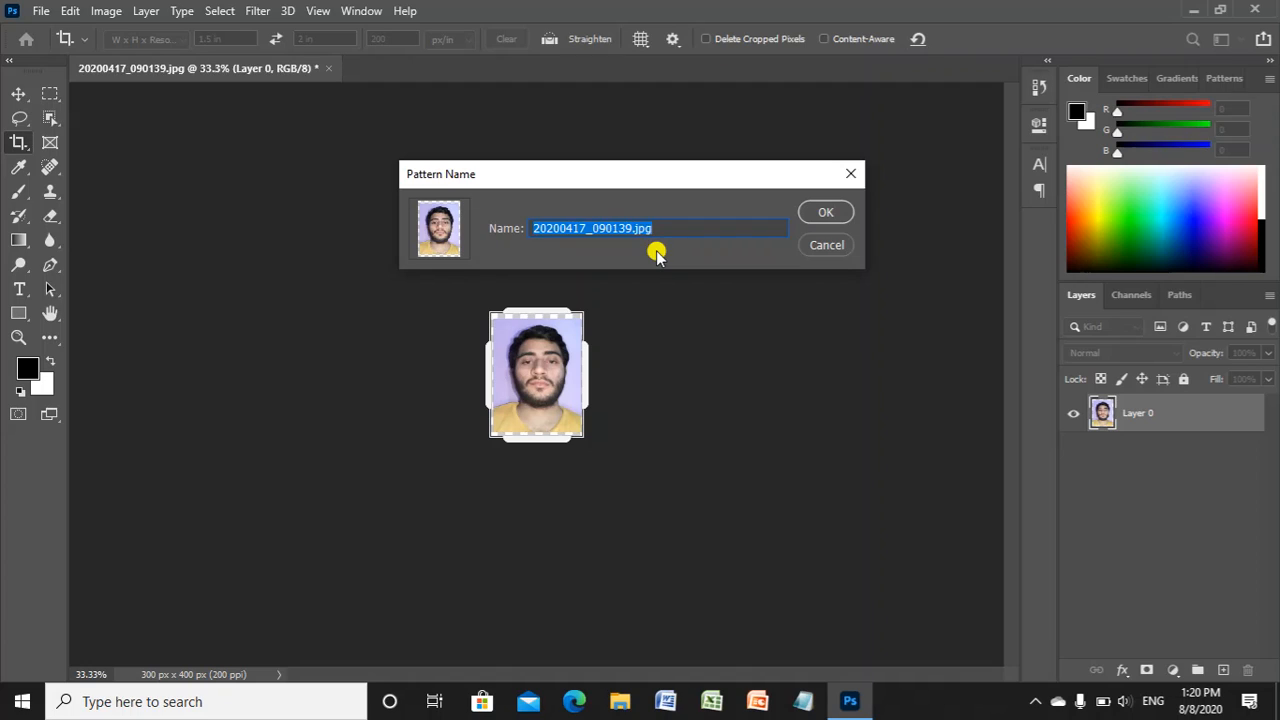
key(BackSpace)
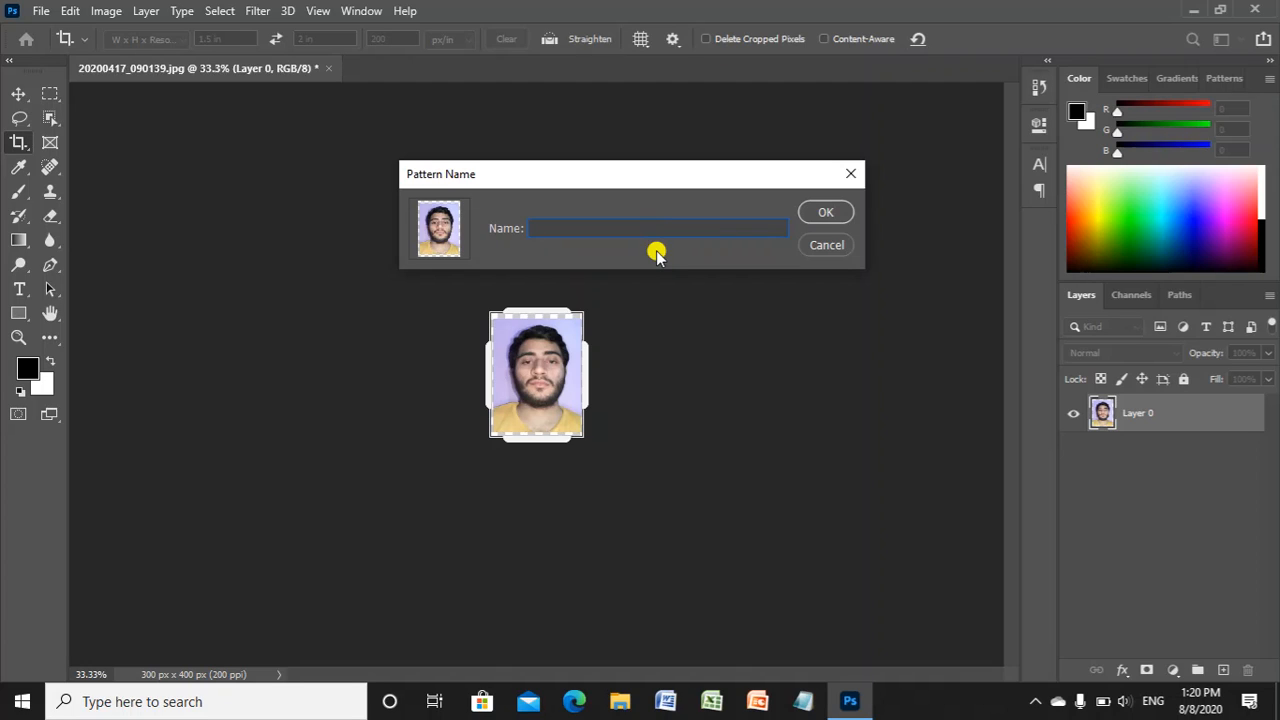
text(abcd)
click(825, 212)
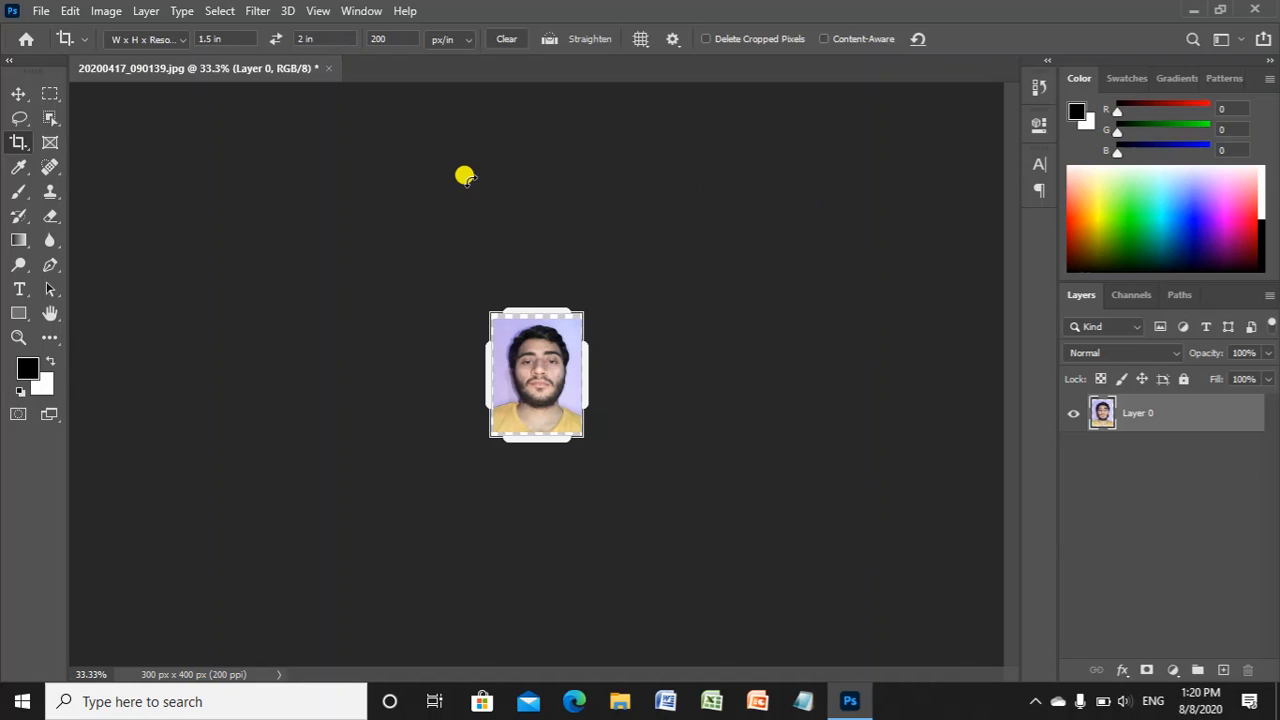
Create a new 1200 x 800 px document at 200 ppi with a white background and switch to the Move tool.
click(36, 12)
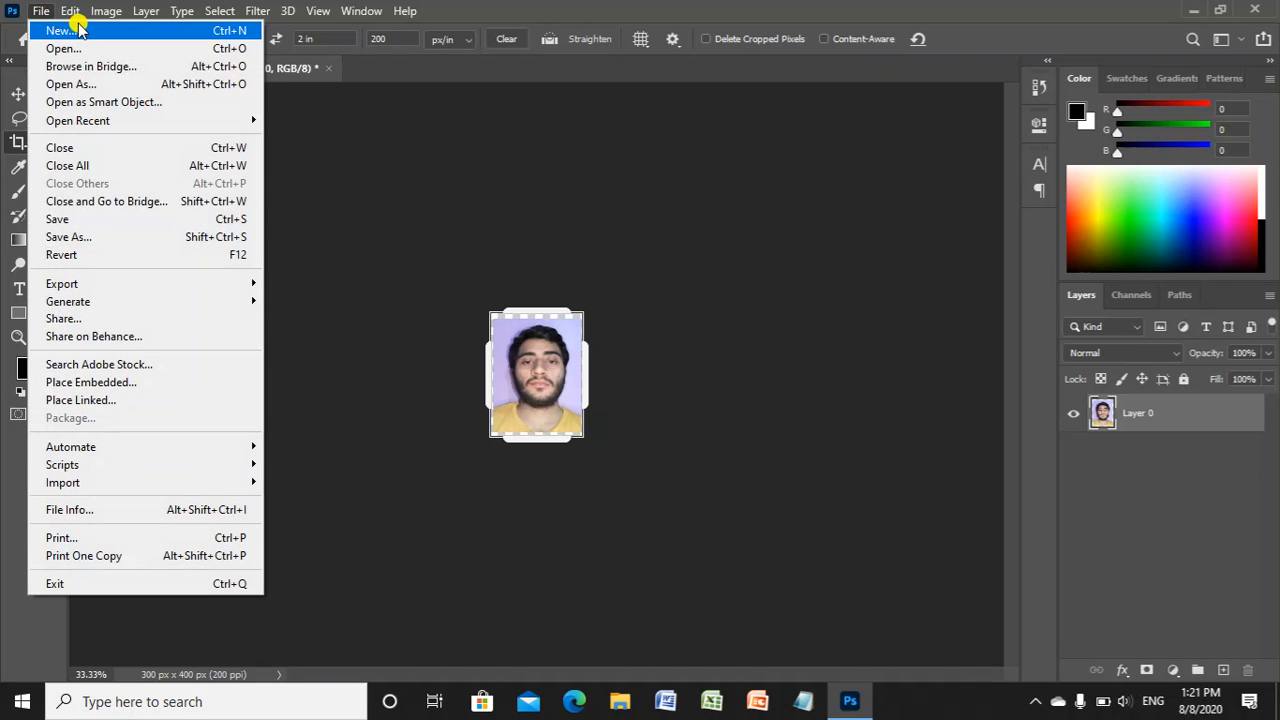
click(62, 30)
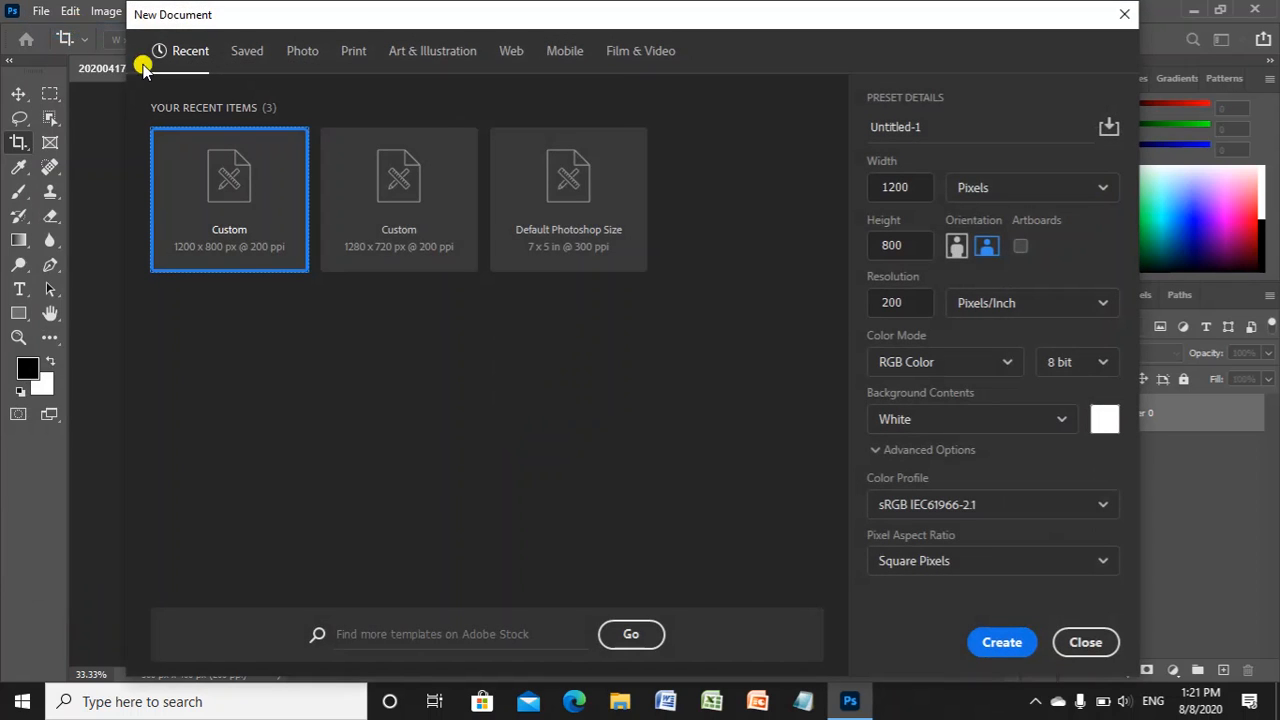
click(997, 640)
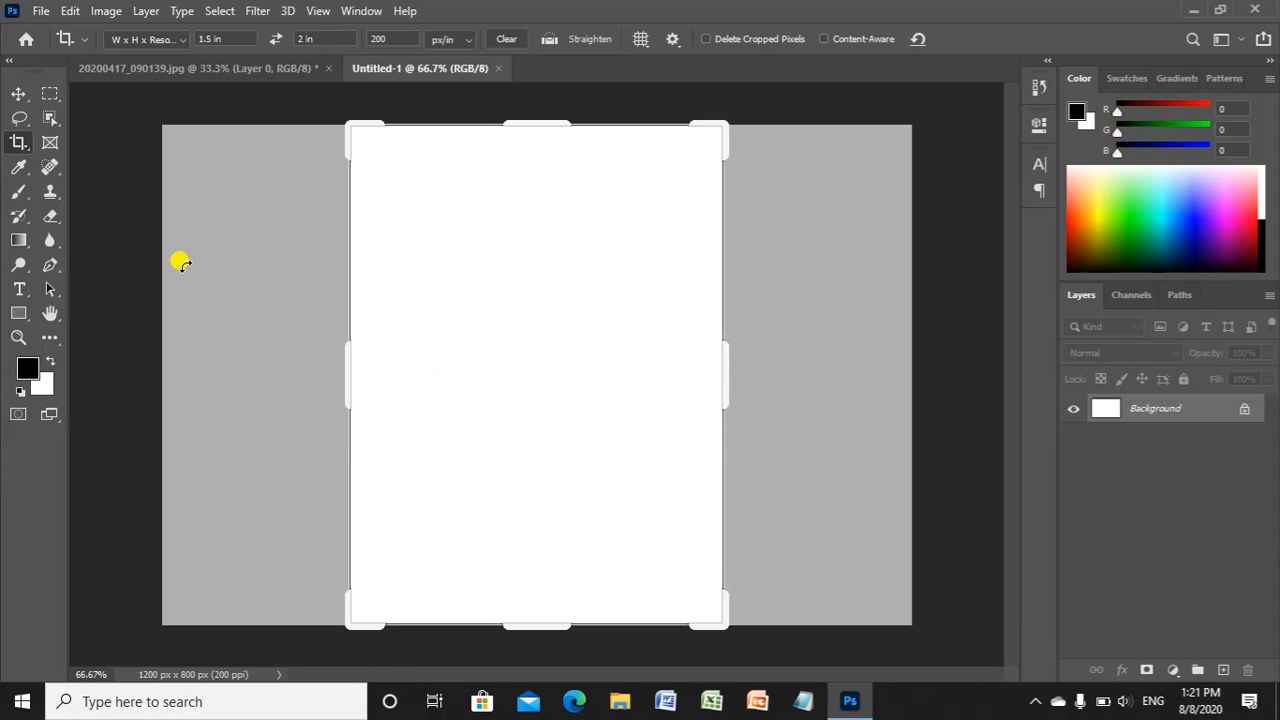
click(20, 97)
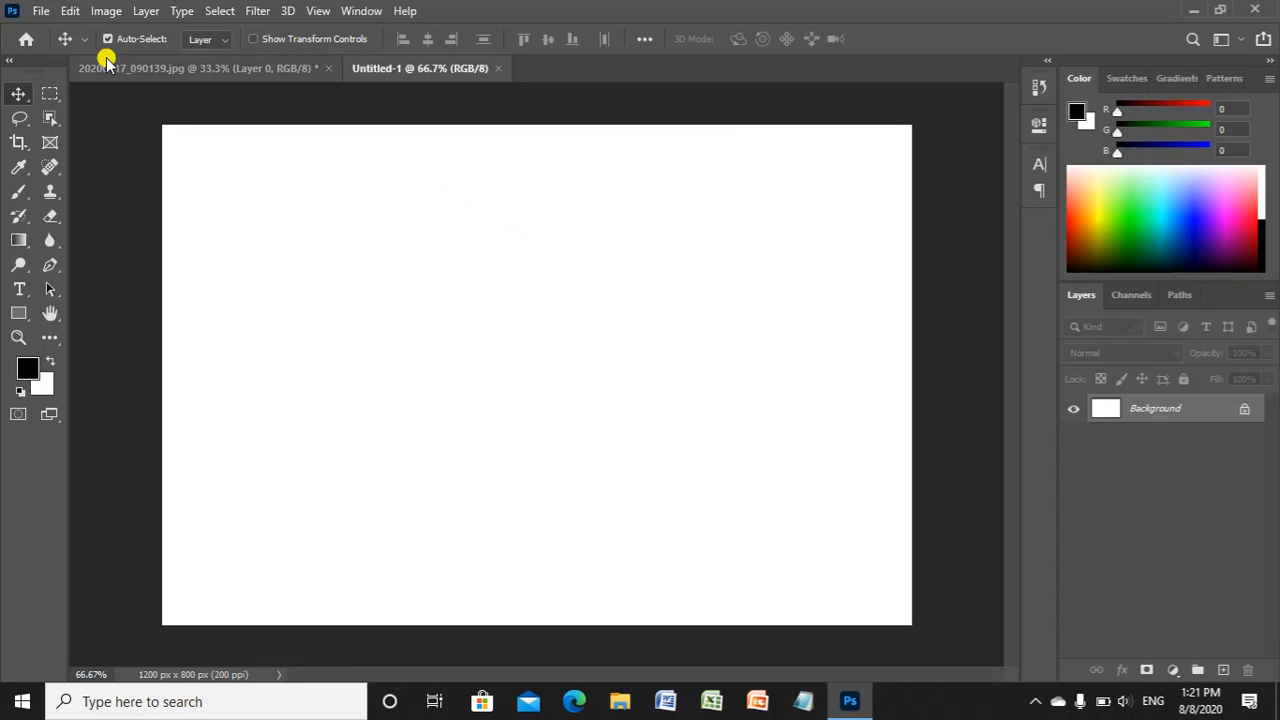
Fill the blank background with the last custom portrait pattern in Normal mode at 100% opacity.
click(43, 11)
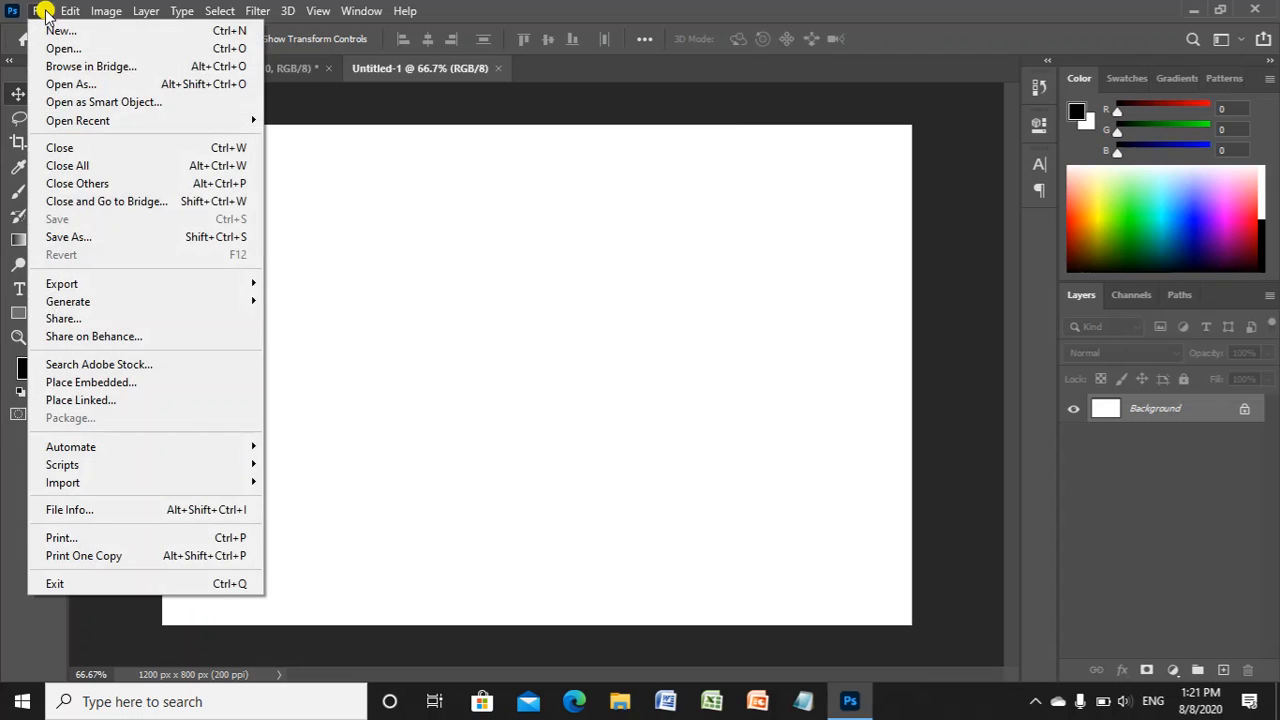
mouse_move(64, 12)
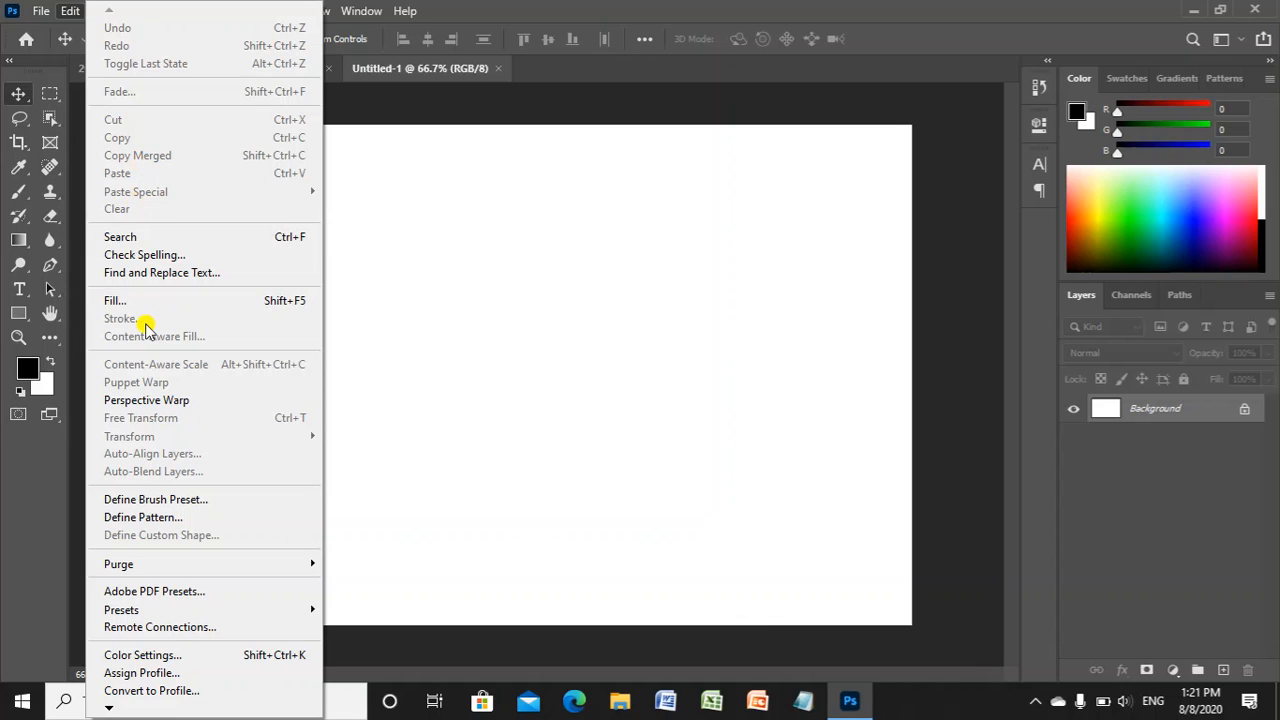
click(113, 301)
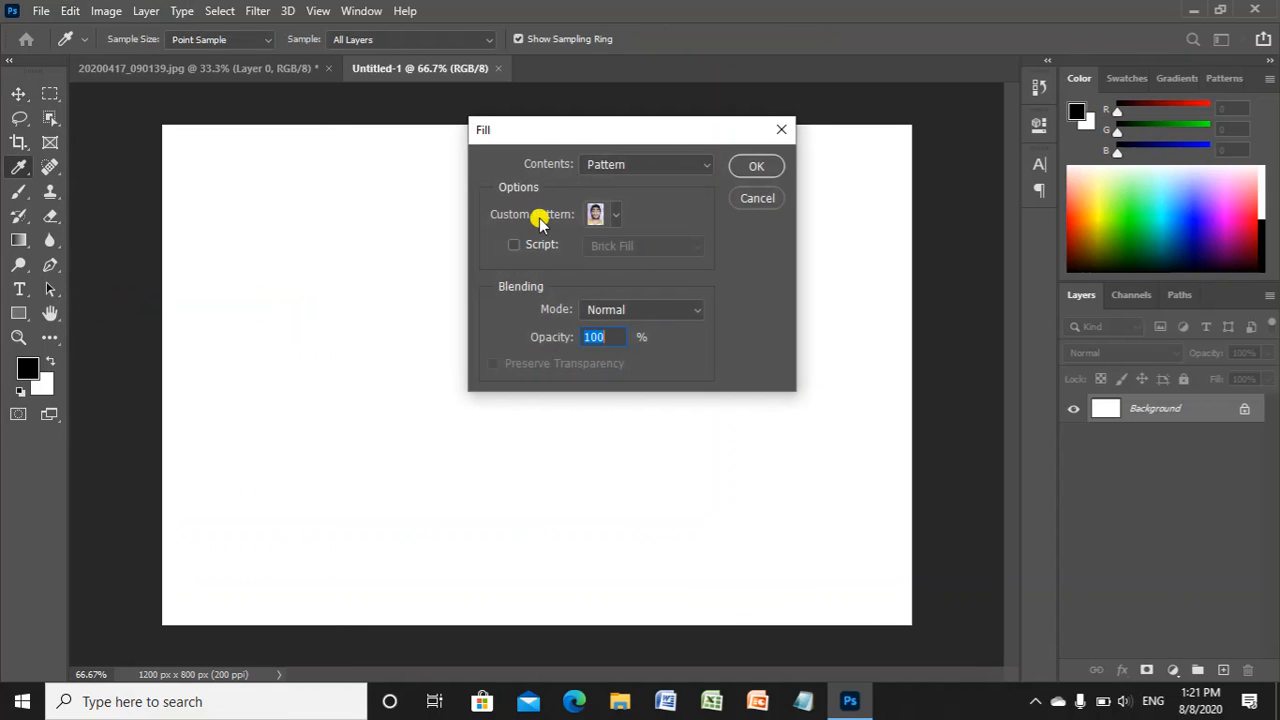
click(615, 216)
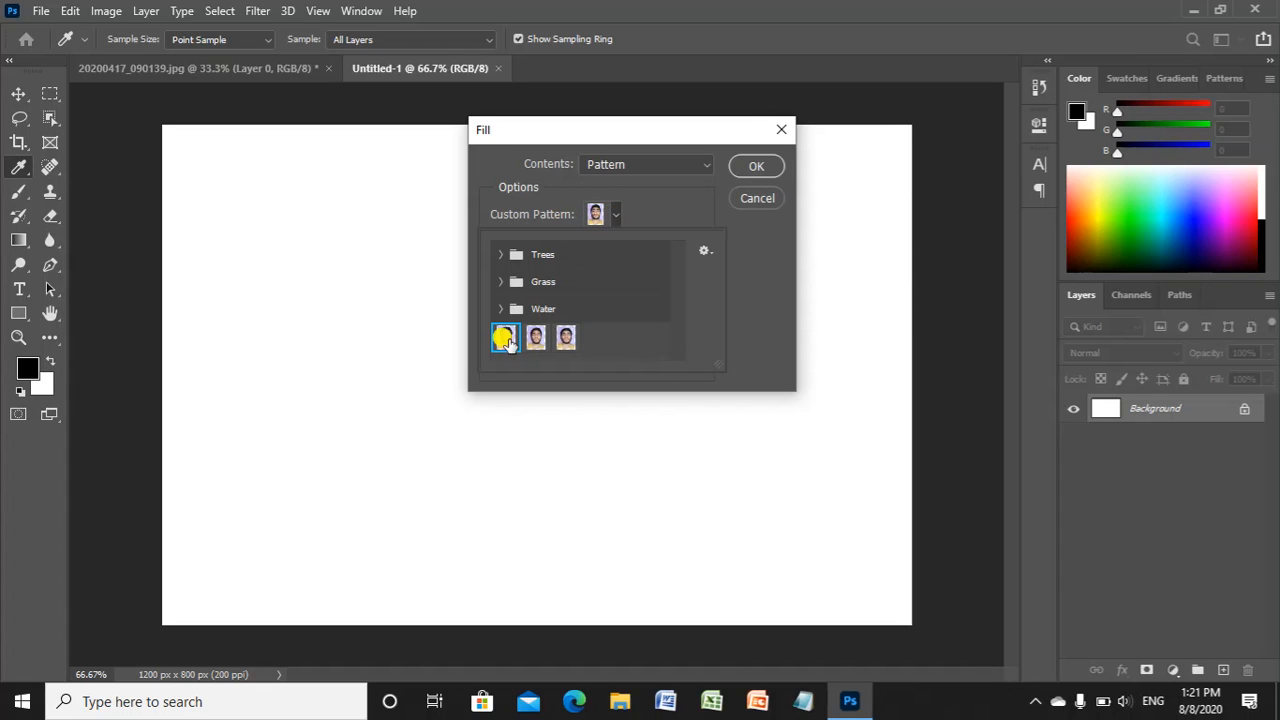
click(564, 340)
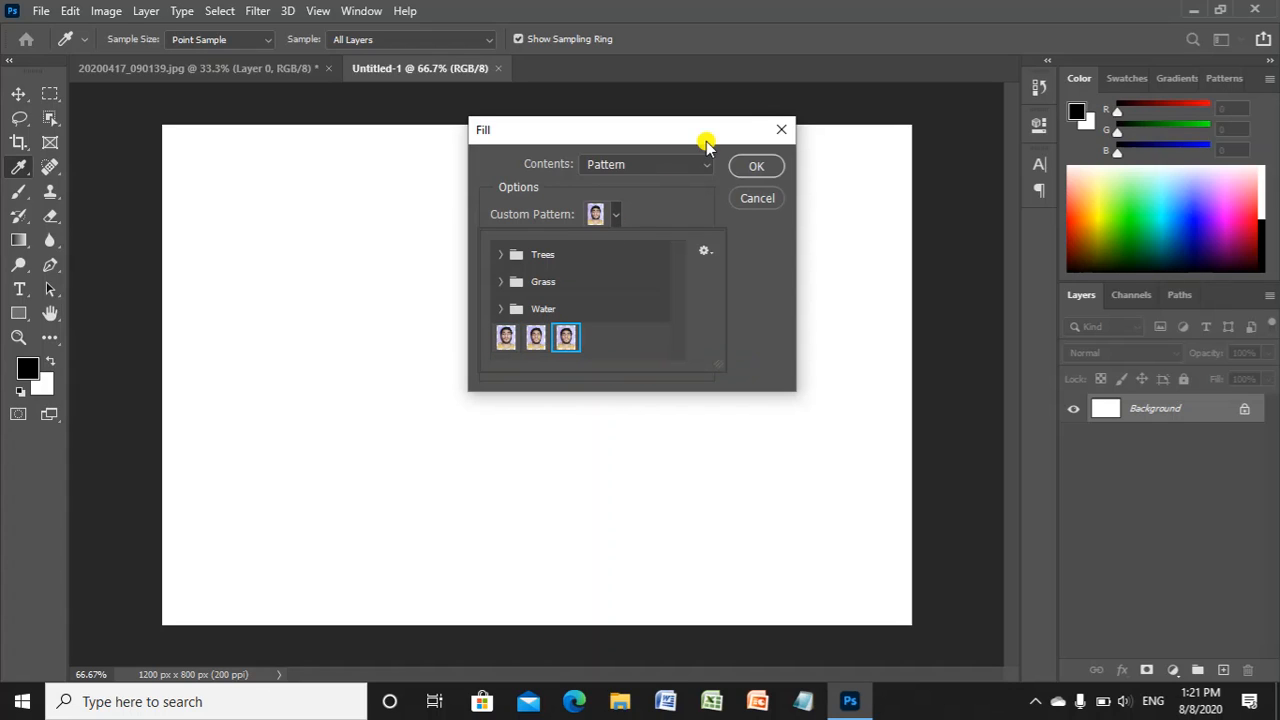
click(762, 165)
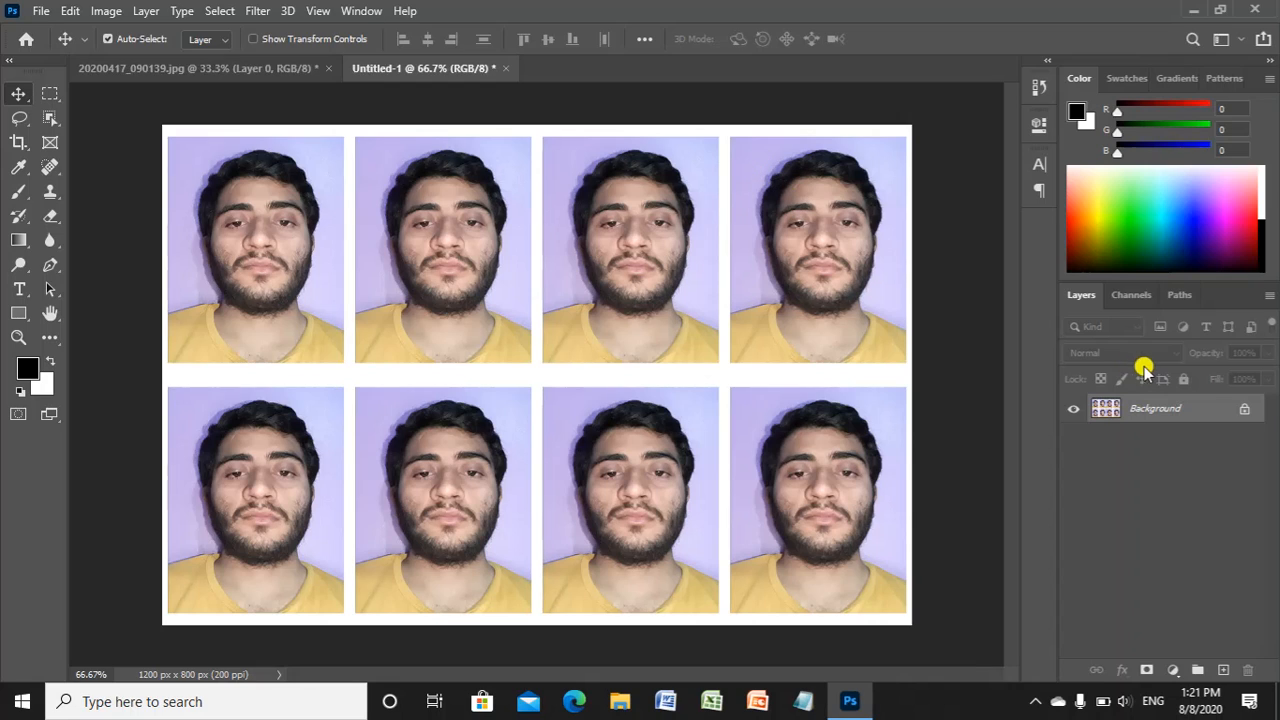
Unlock the background layer of the photo sheet and start saving the document on the computer instead of to cloud documents.
click(1250, 408)
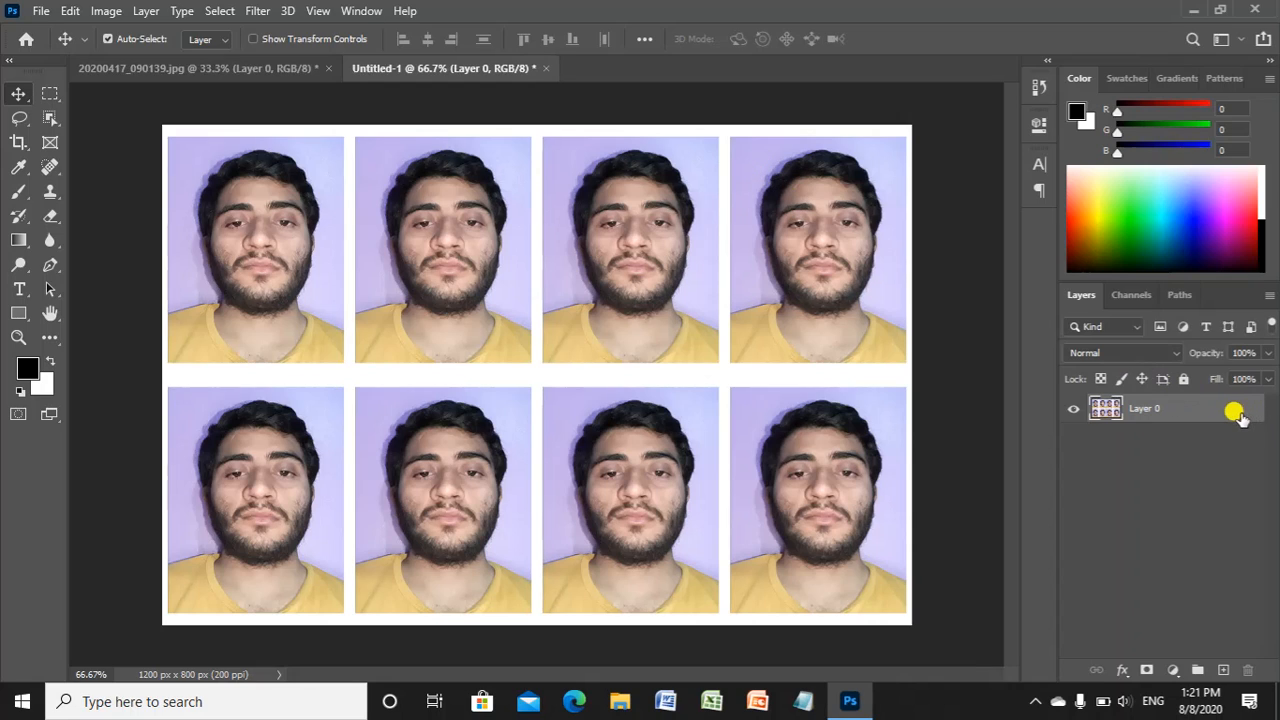
click(36, 11)
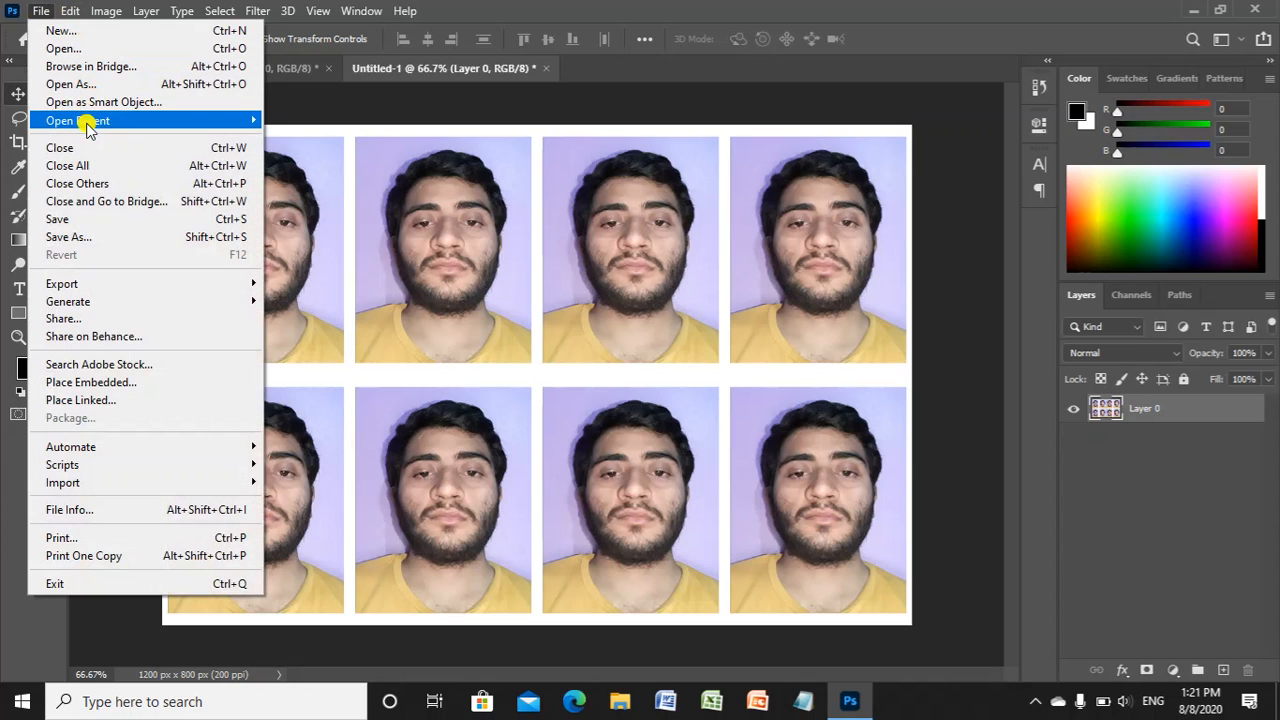
mouse_move(88, 125)
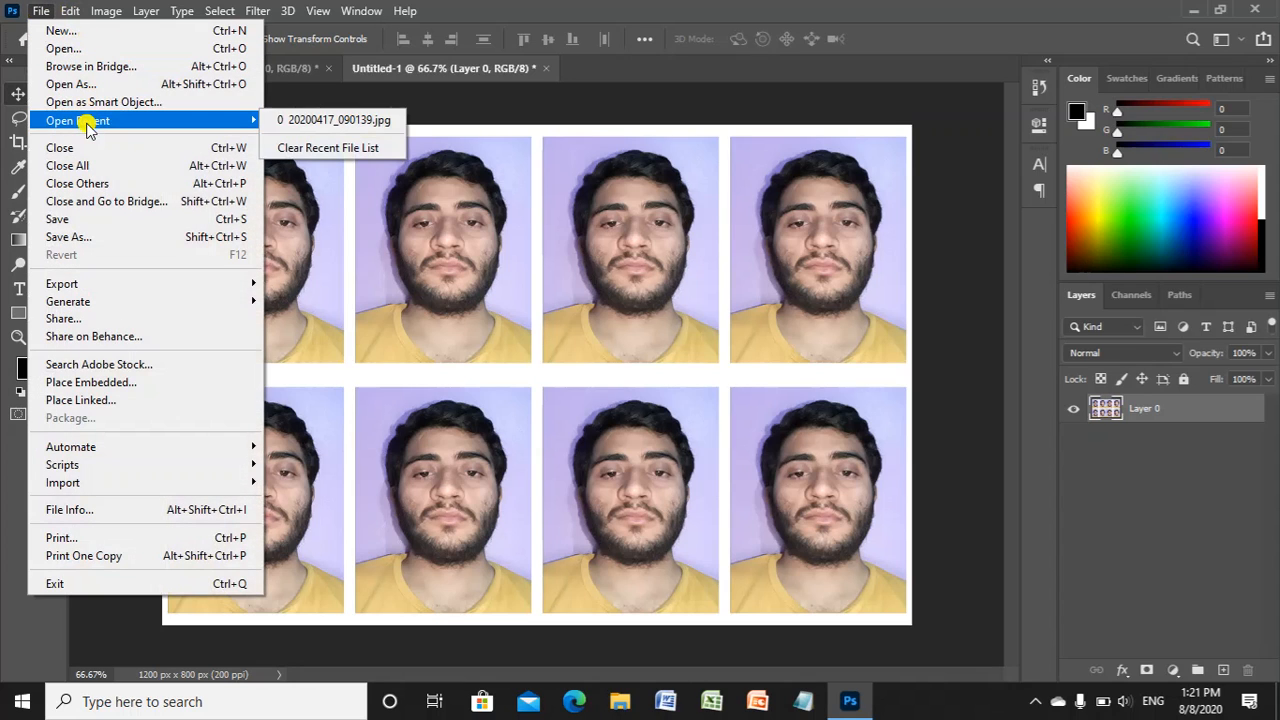
click(66, 219)
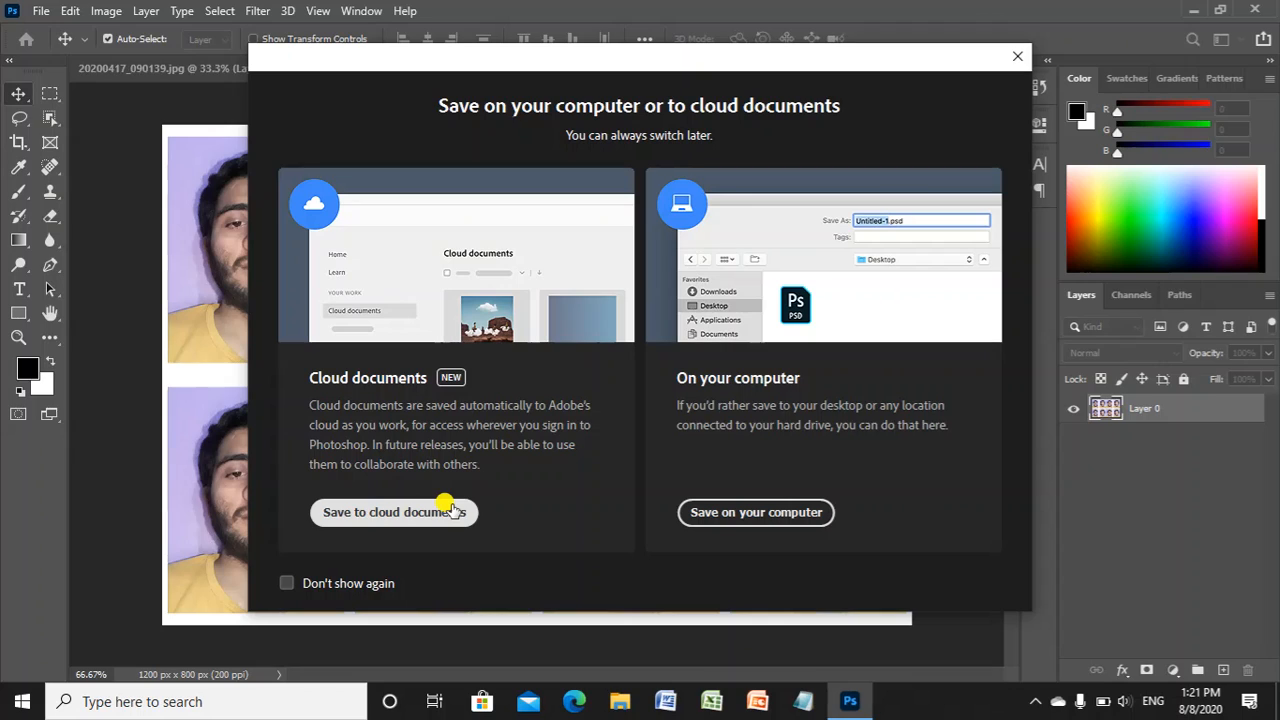
click(740, 515)
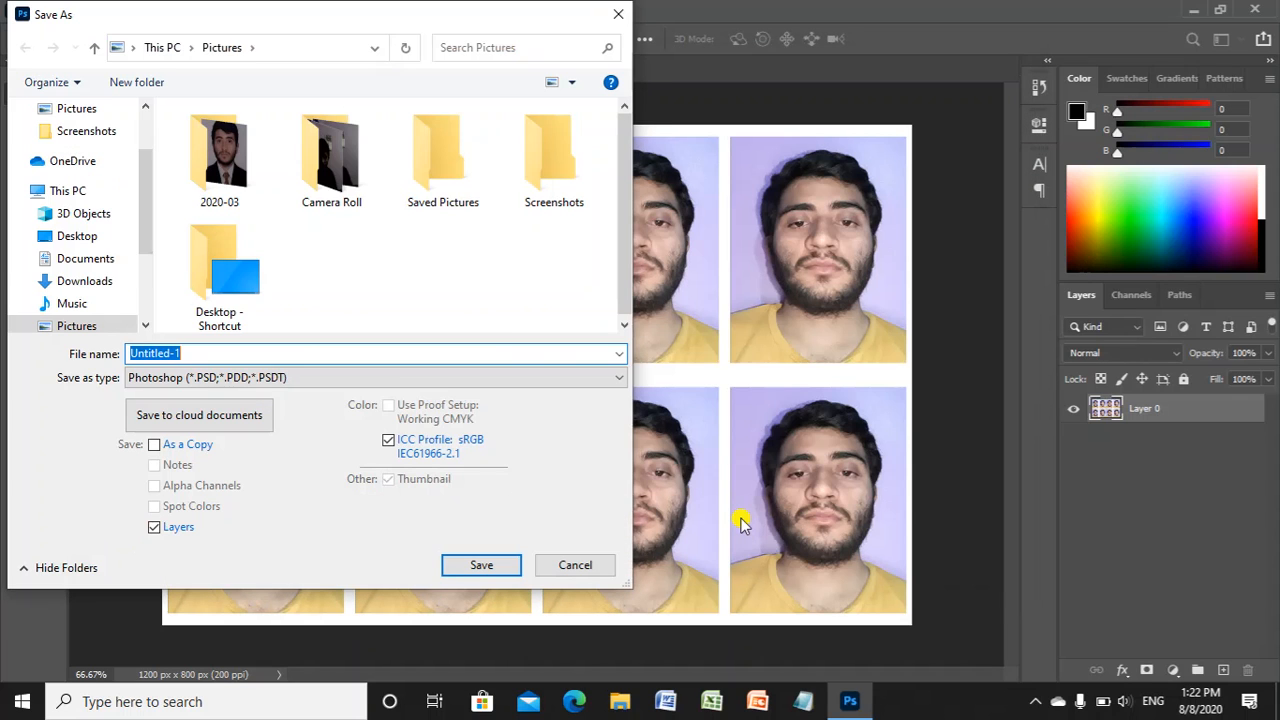
Save the sheet in Pictures as a JPEG named with the person's first name plus 112, at quality 8 (High), Baseline ("Standard").
key(BackSpace)
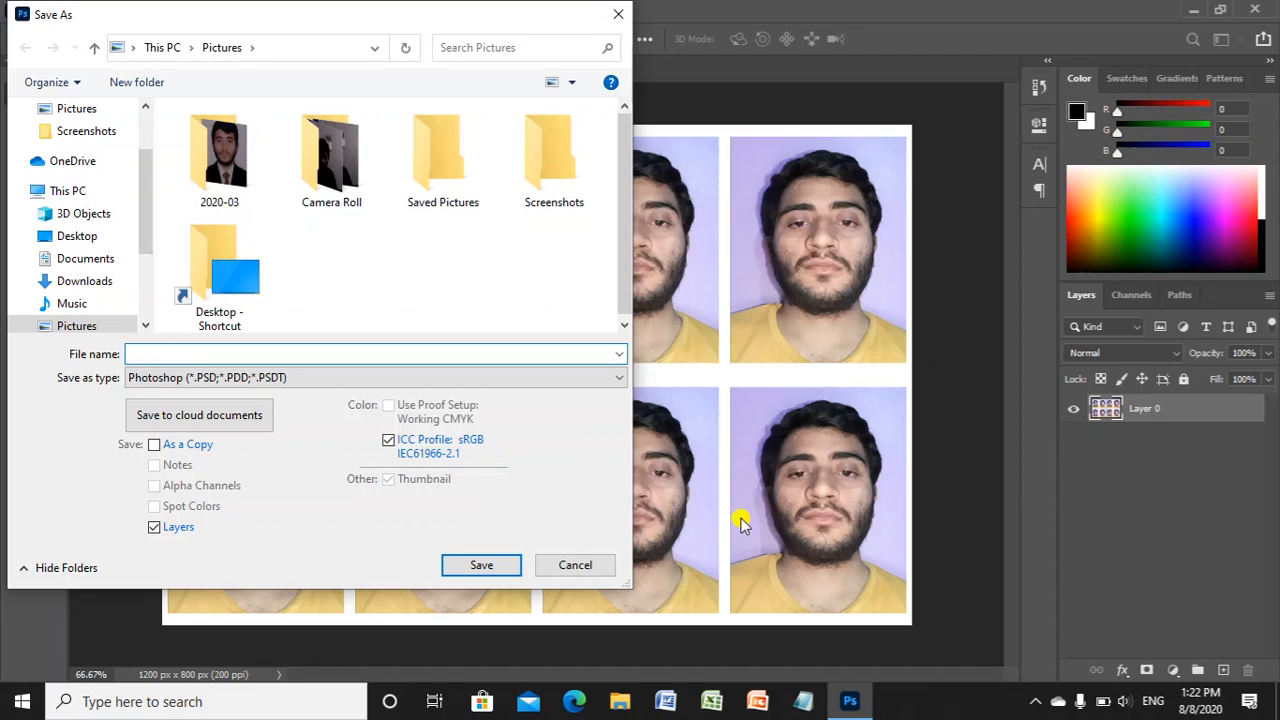
text(raj)
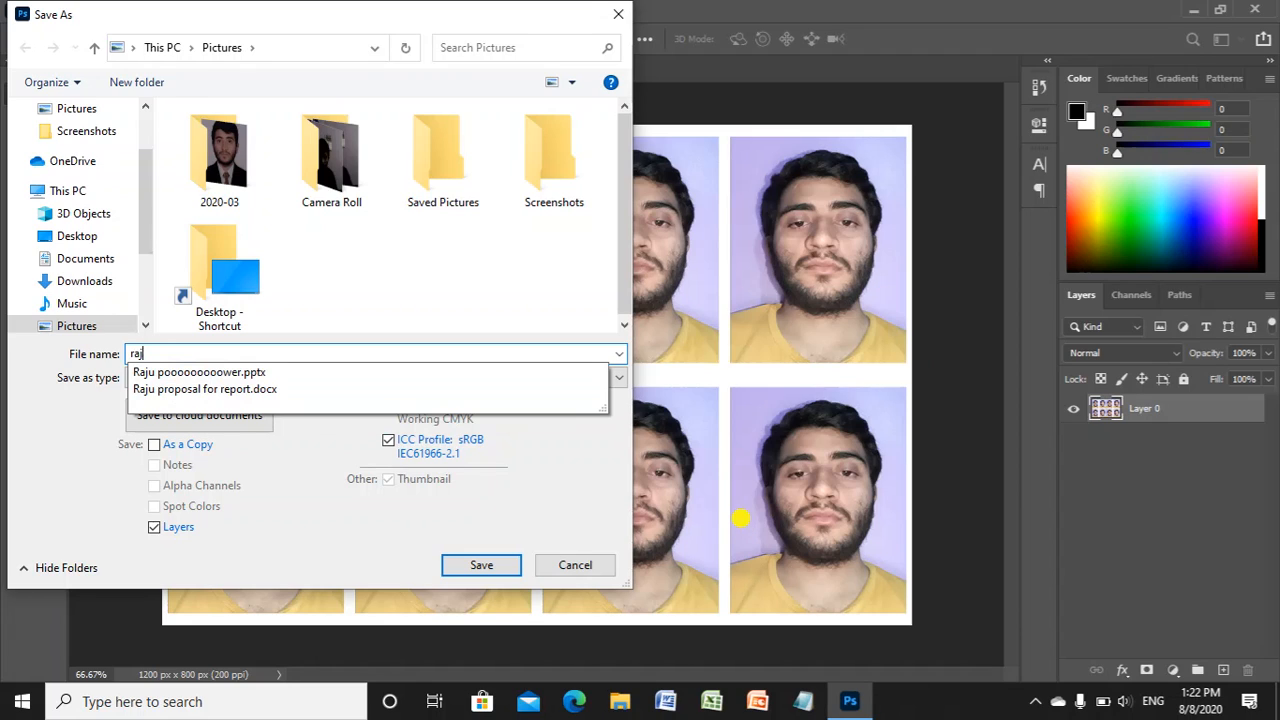
text(u112)
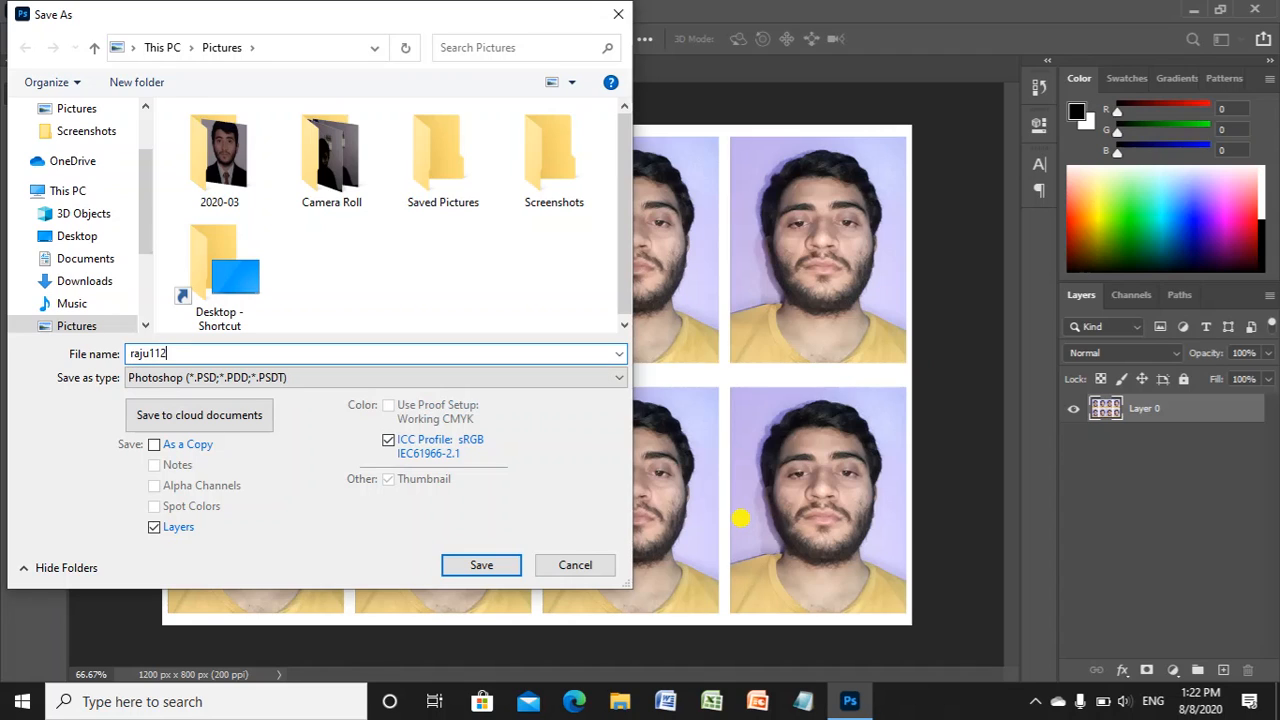
click(619, 384)
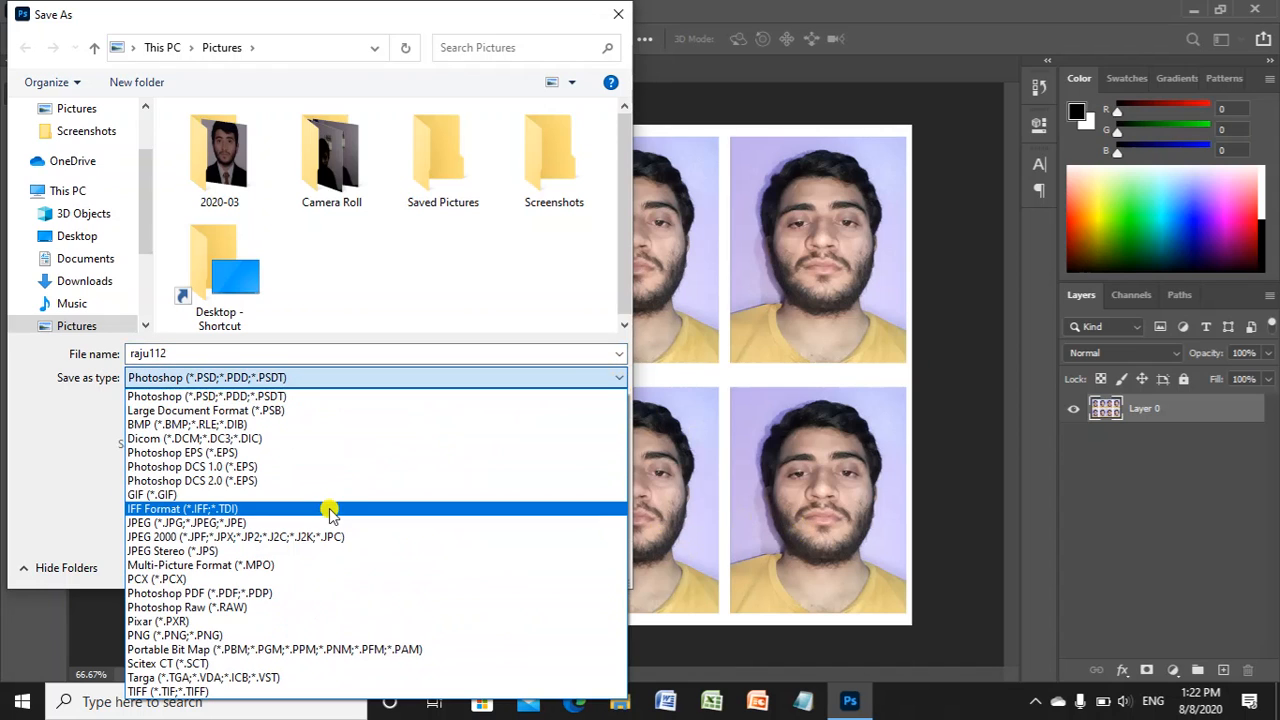
click(260, 523)
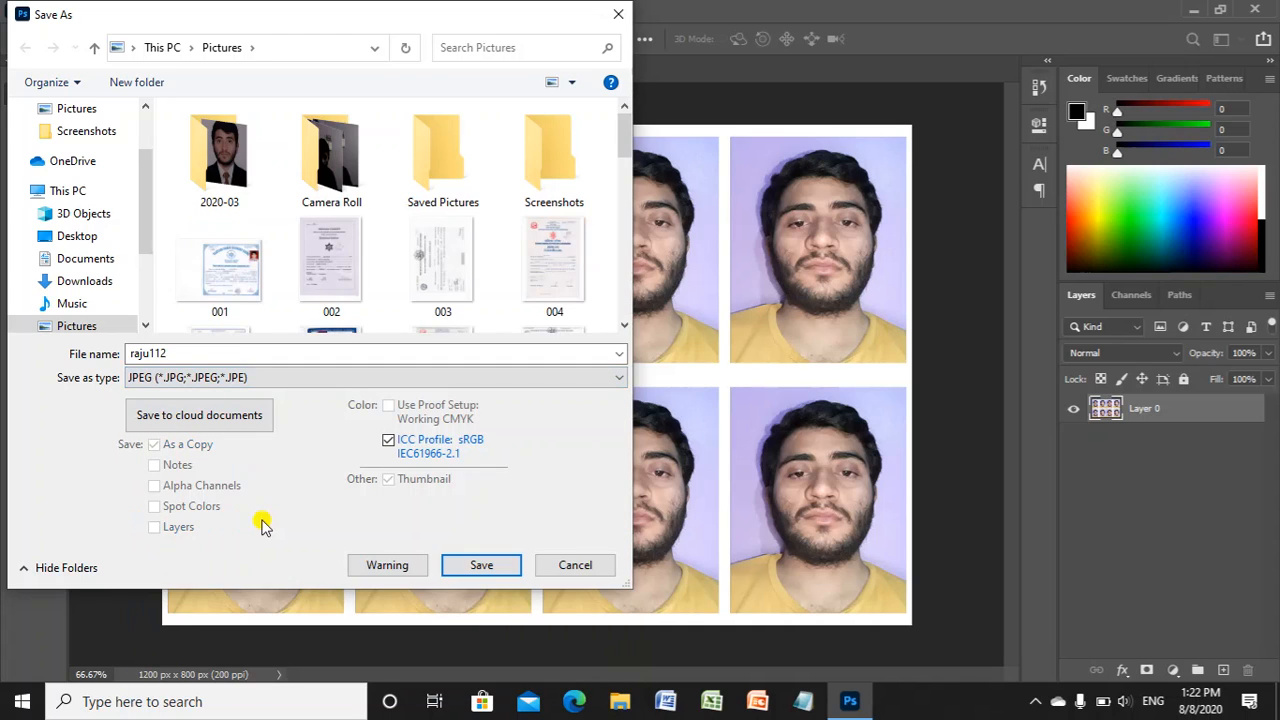
click(500, 565)
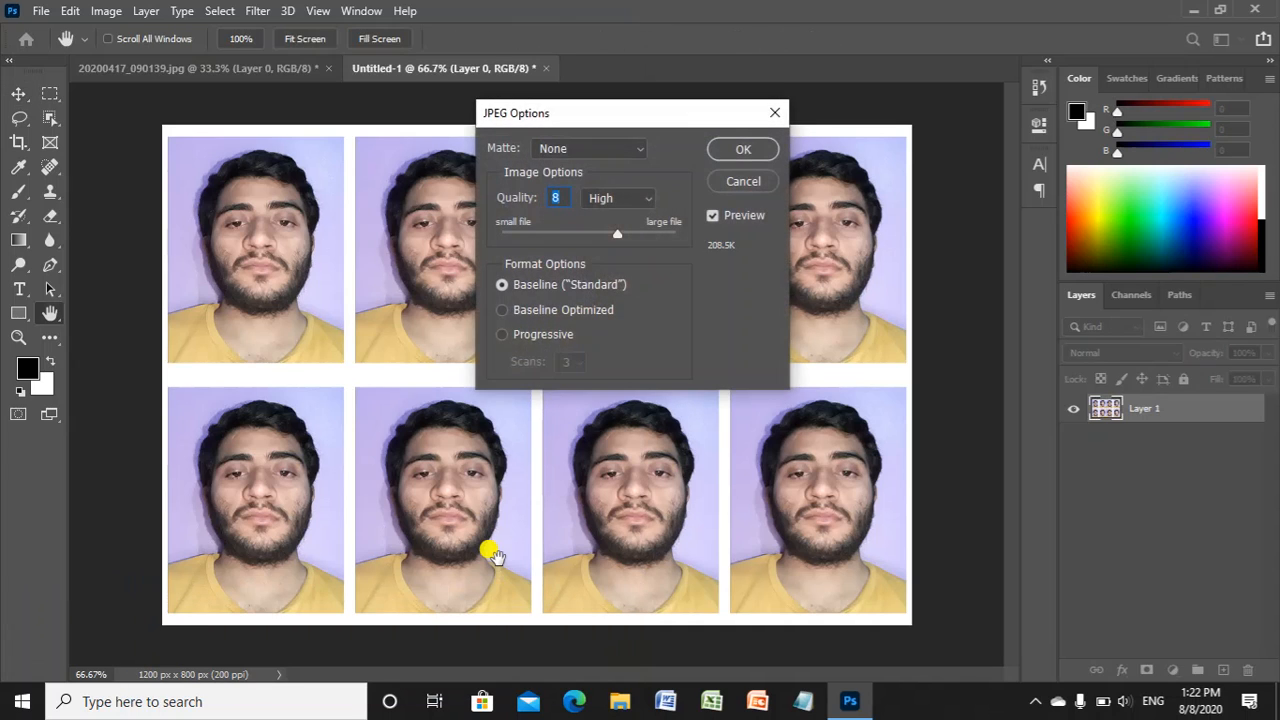
click(743, 149)
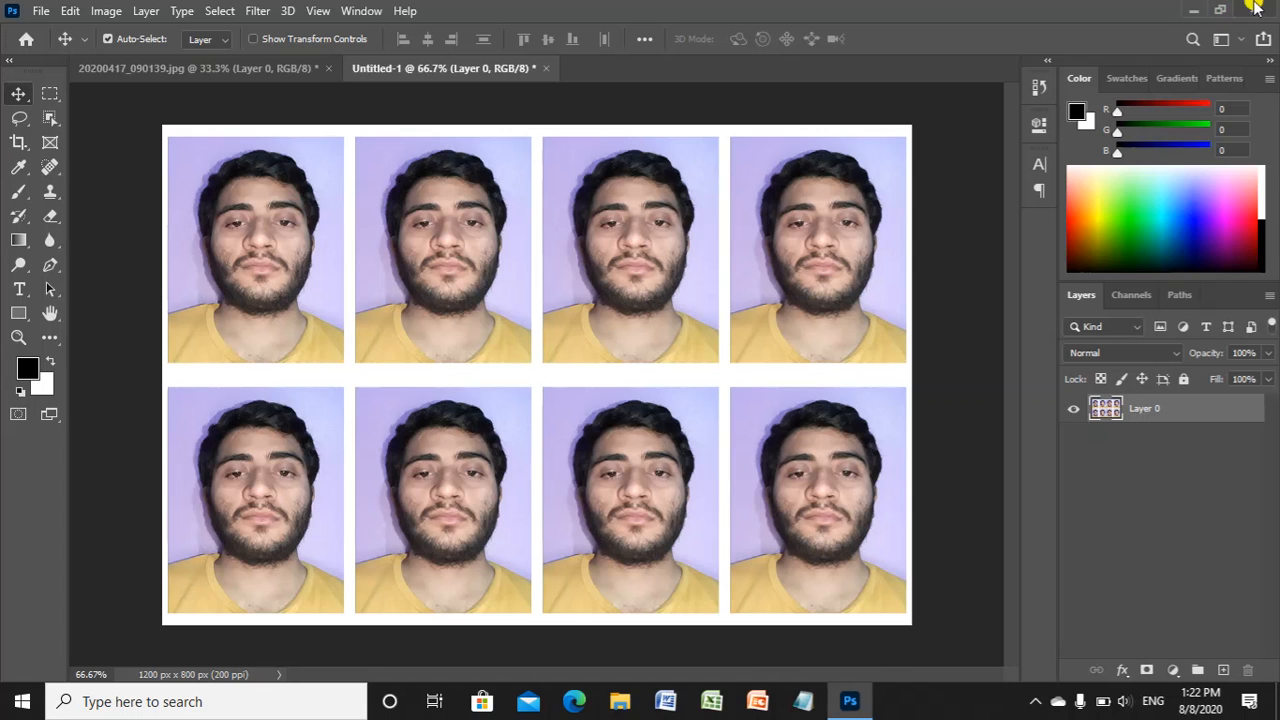
Minimize the image editor, switch to File Explorer and open the saved JPEG photo sheet from the Pictures folder.
click(1193, 12)
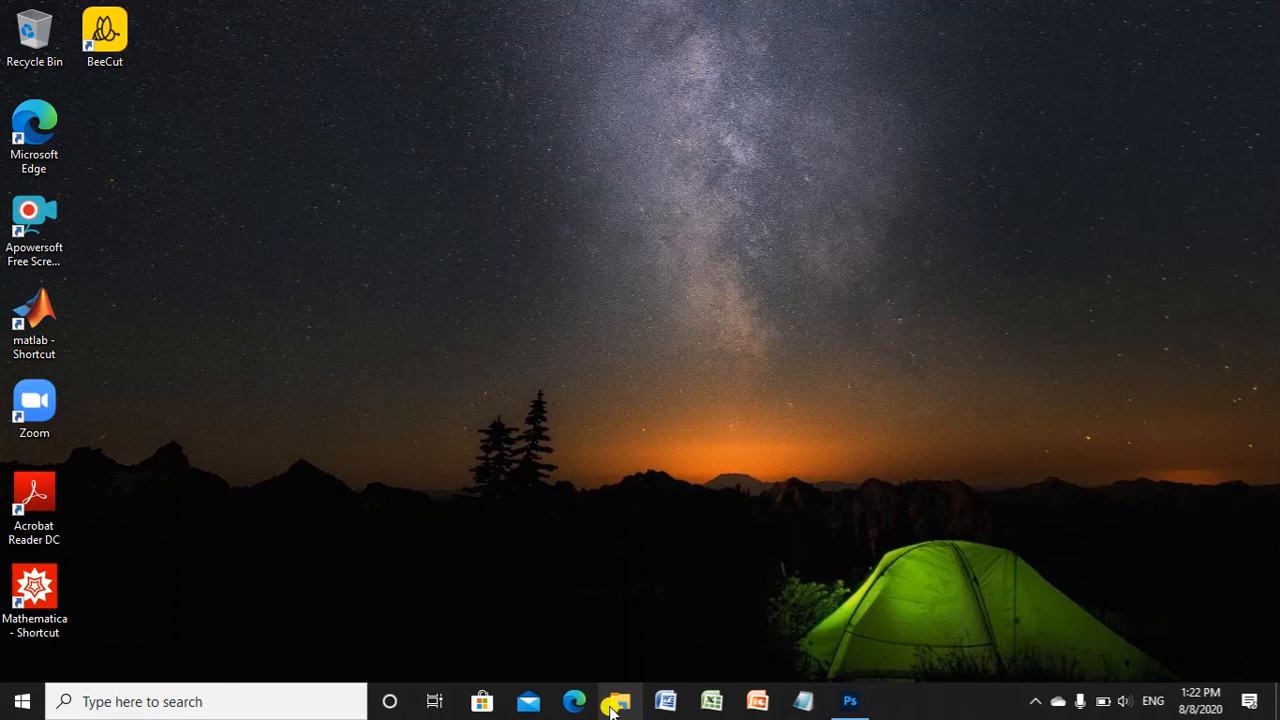
click(616, 703)
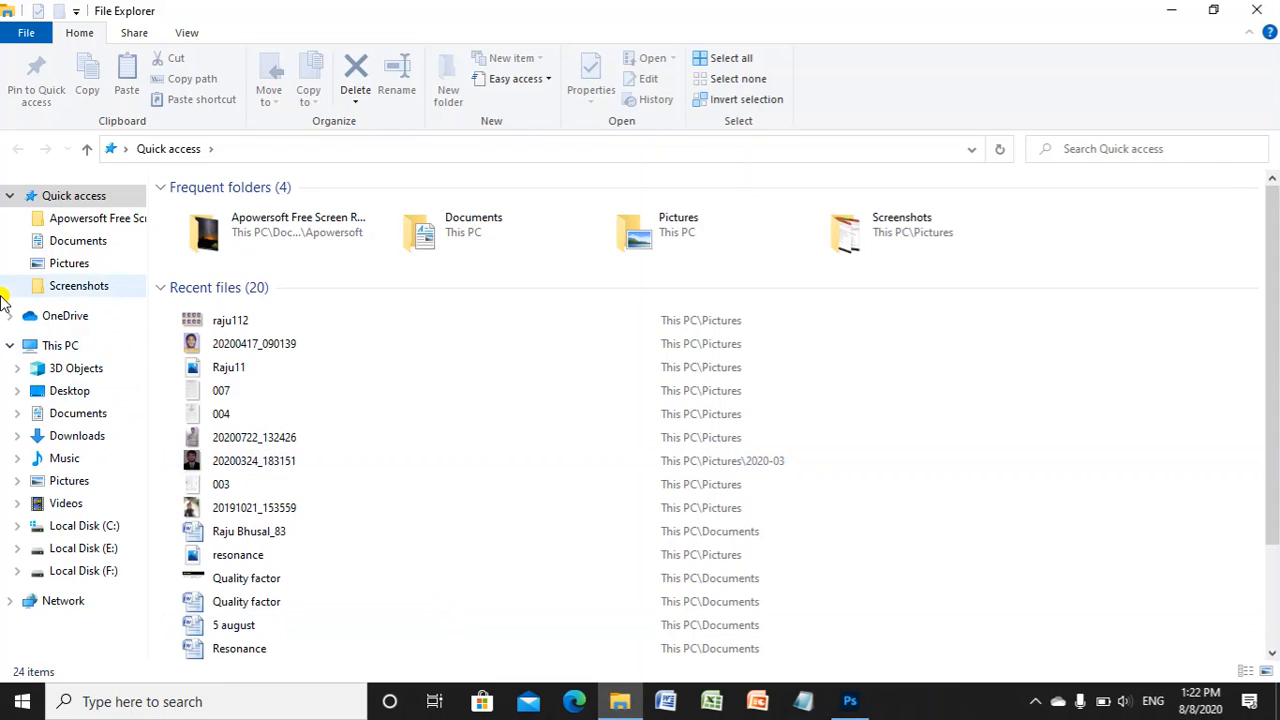
click(66, 268)
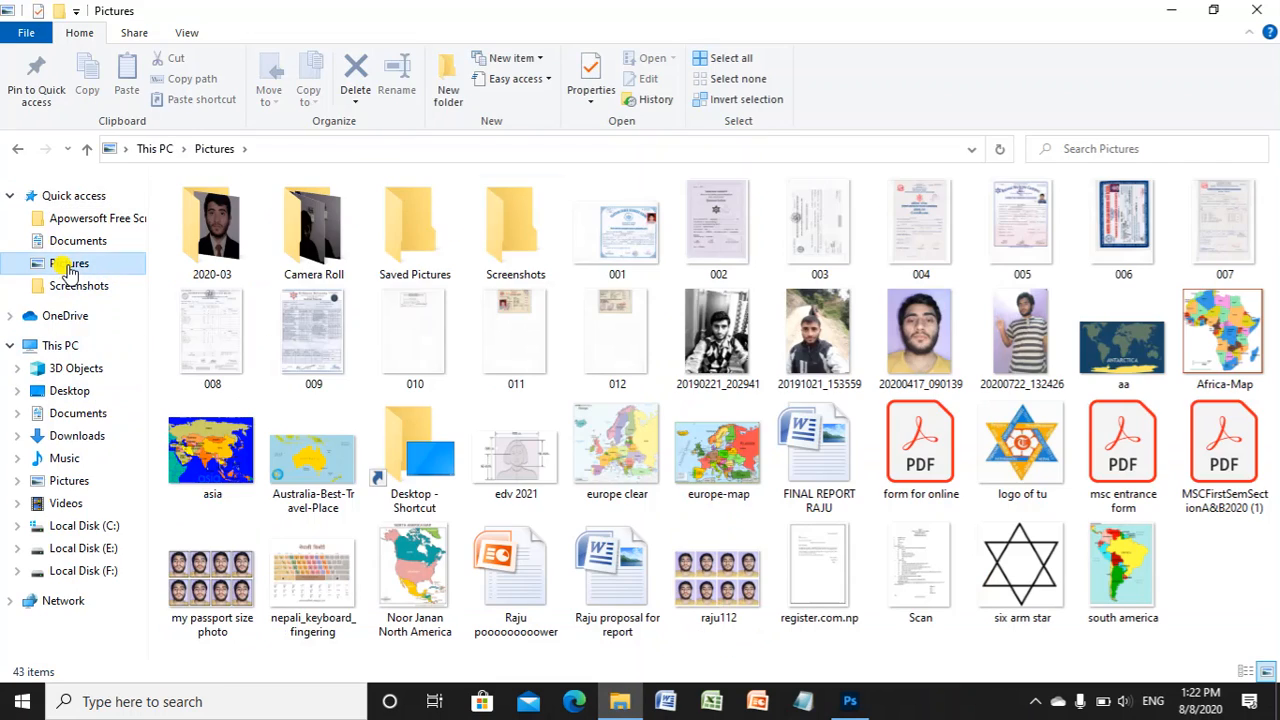
click(706, 594)
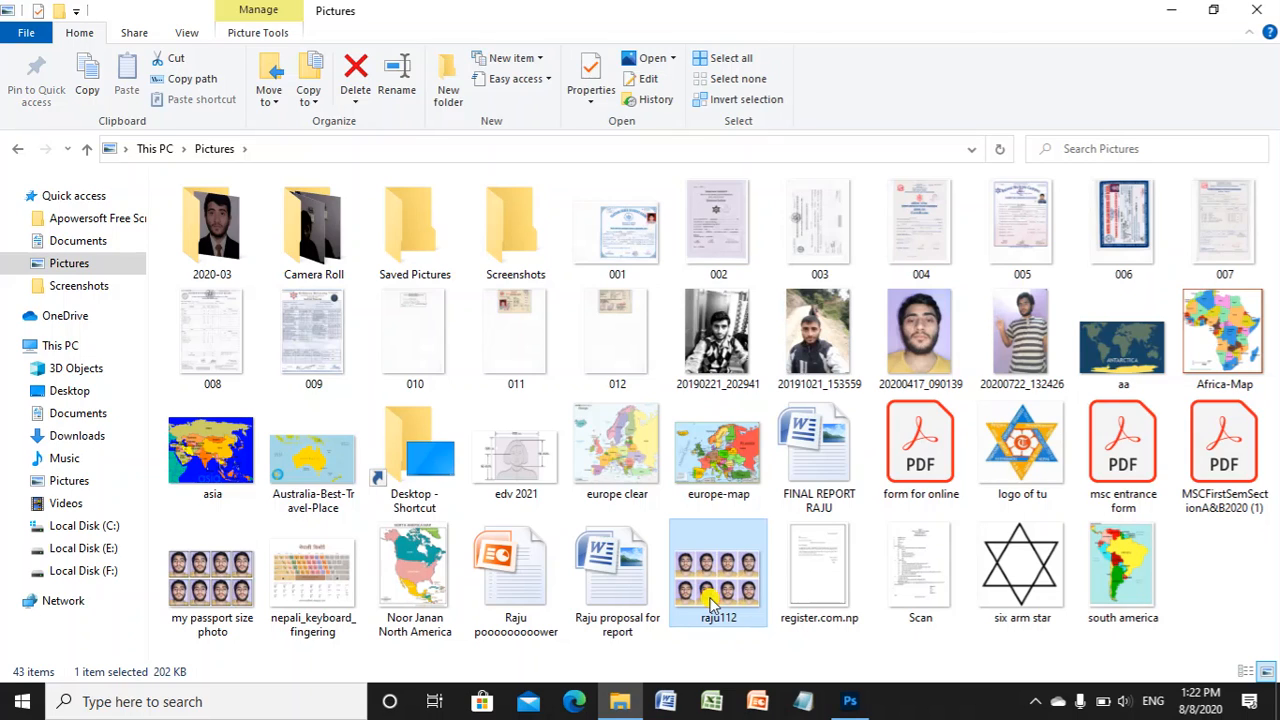
click(710, 597)
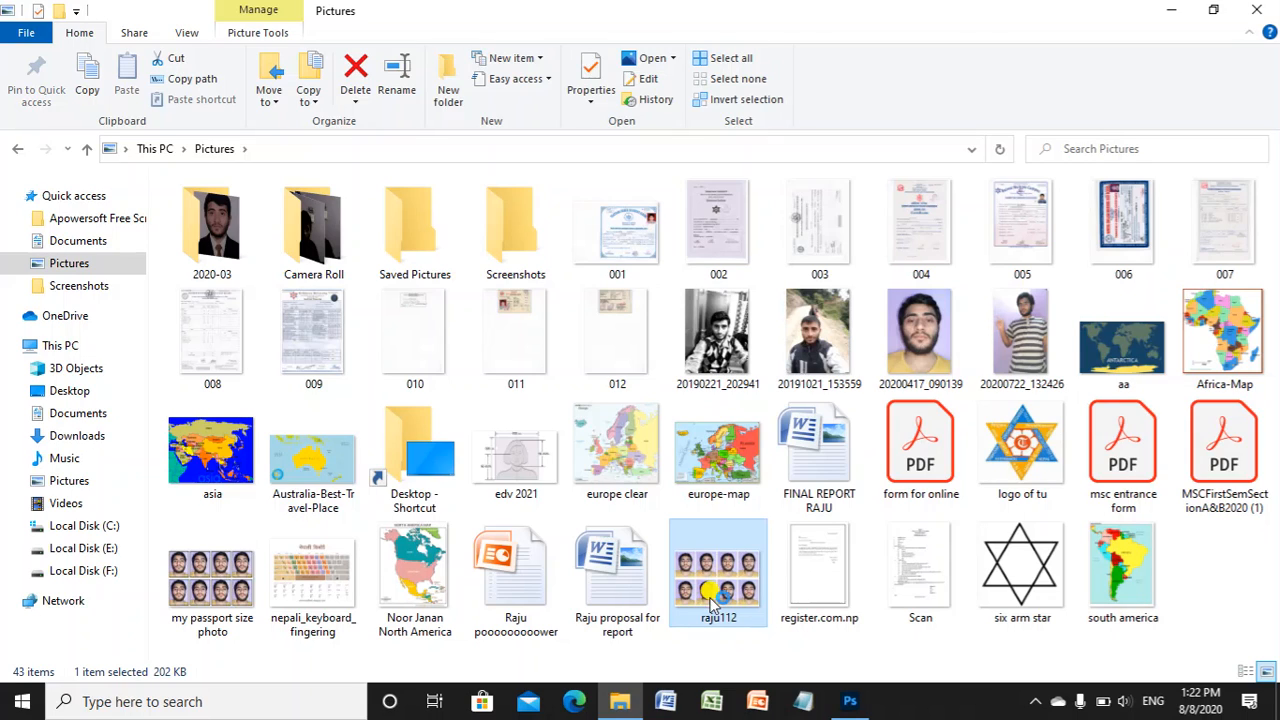